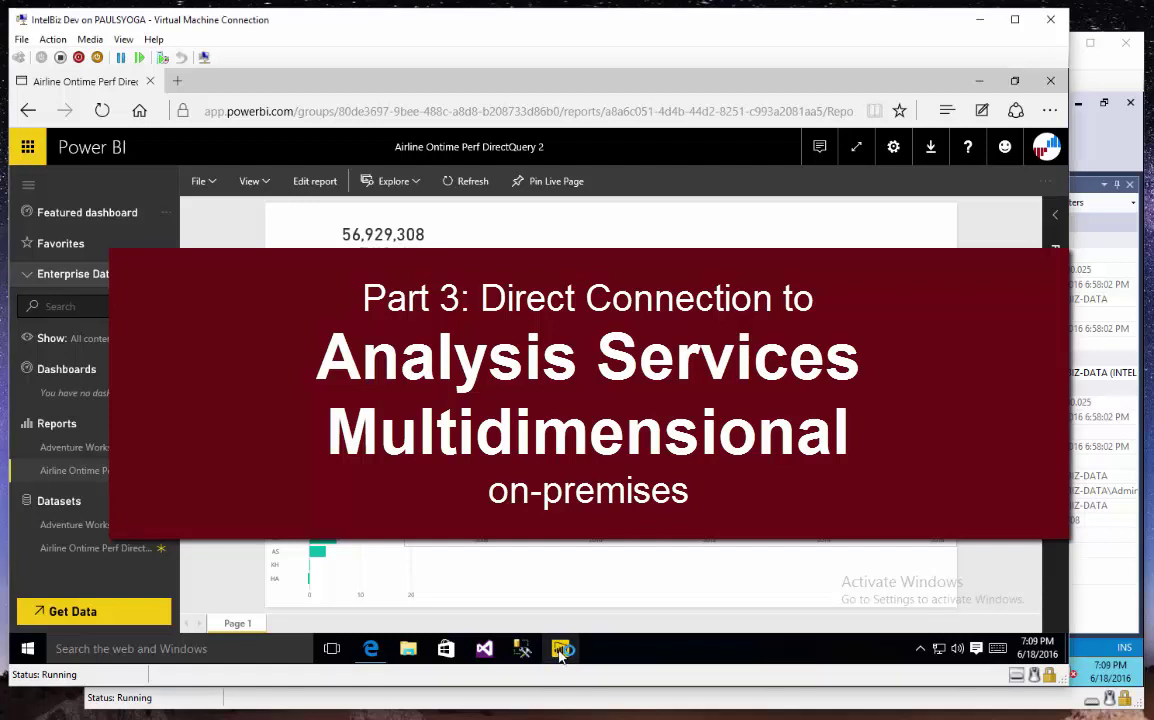
Switch from the published Airline Ontime report in the browser to Power BI Desktop
click(560, 650)
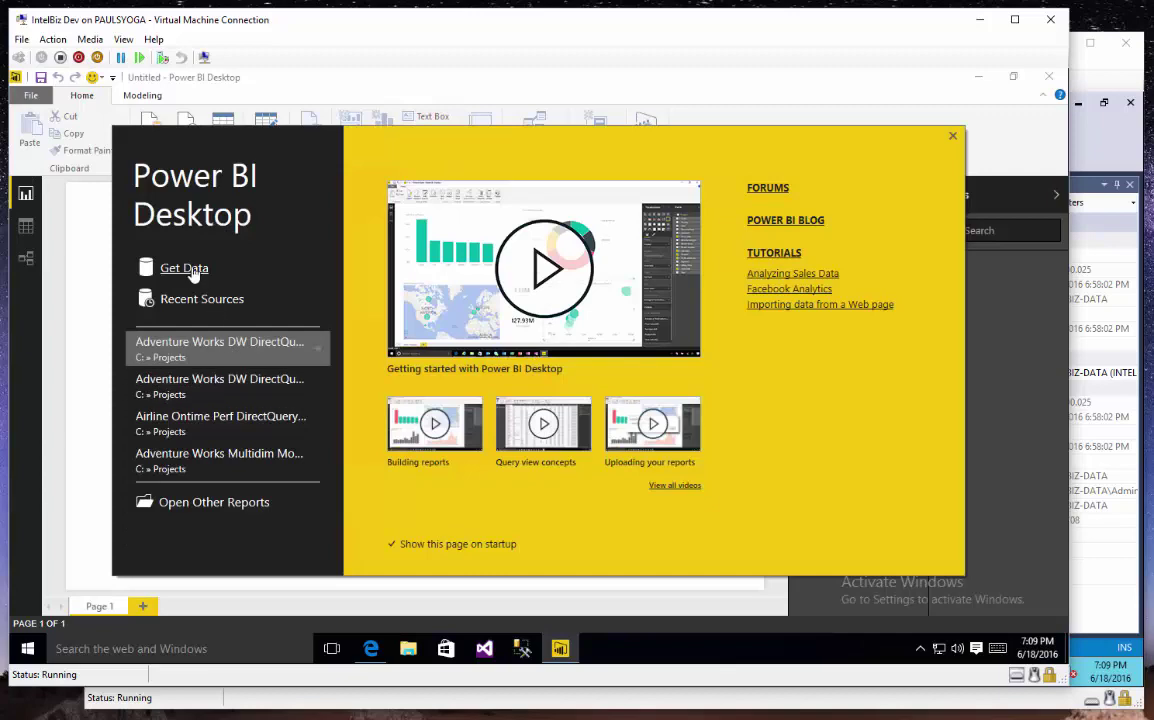
Dismiss the Power BI Desktop welcome screen through Get Data
click(194, 270)
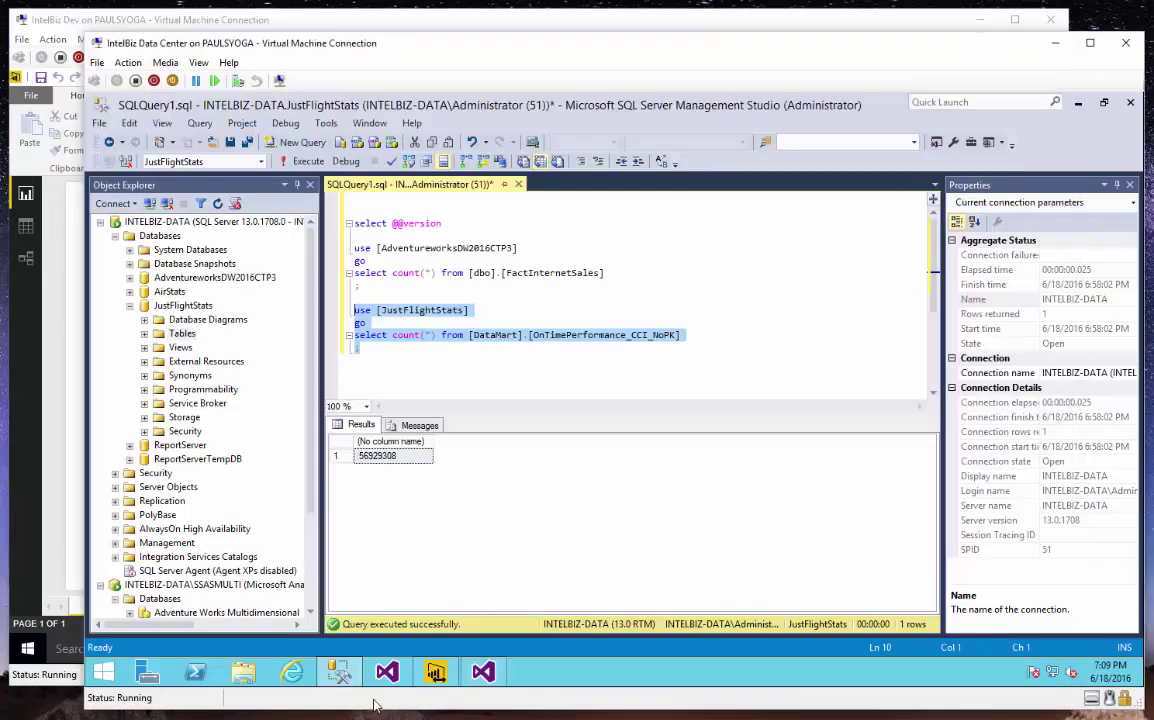
Collapse the SQL Server engine node and bring up the context menu of INTELBIZ-DATA\SSASMULTI
click(100, 221)
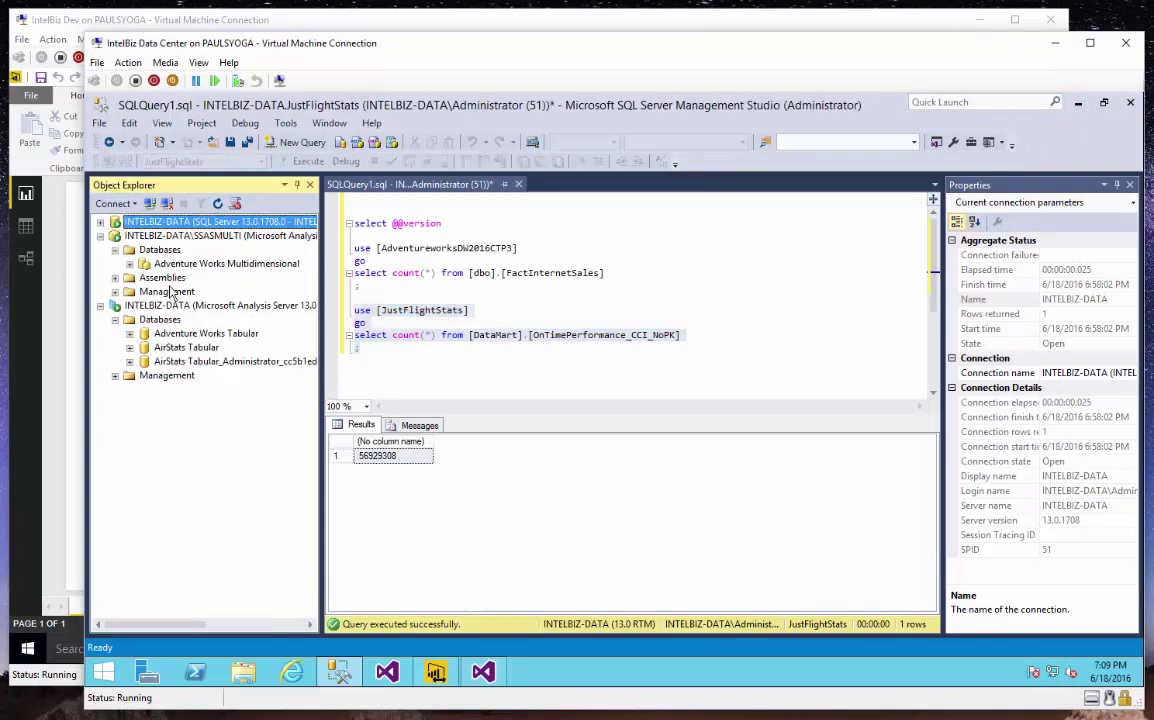
click(190, 236)
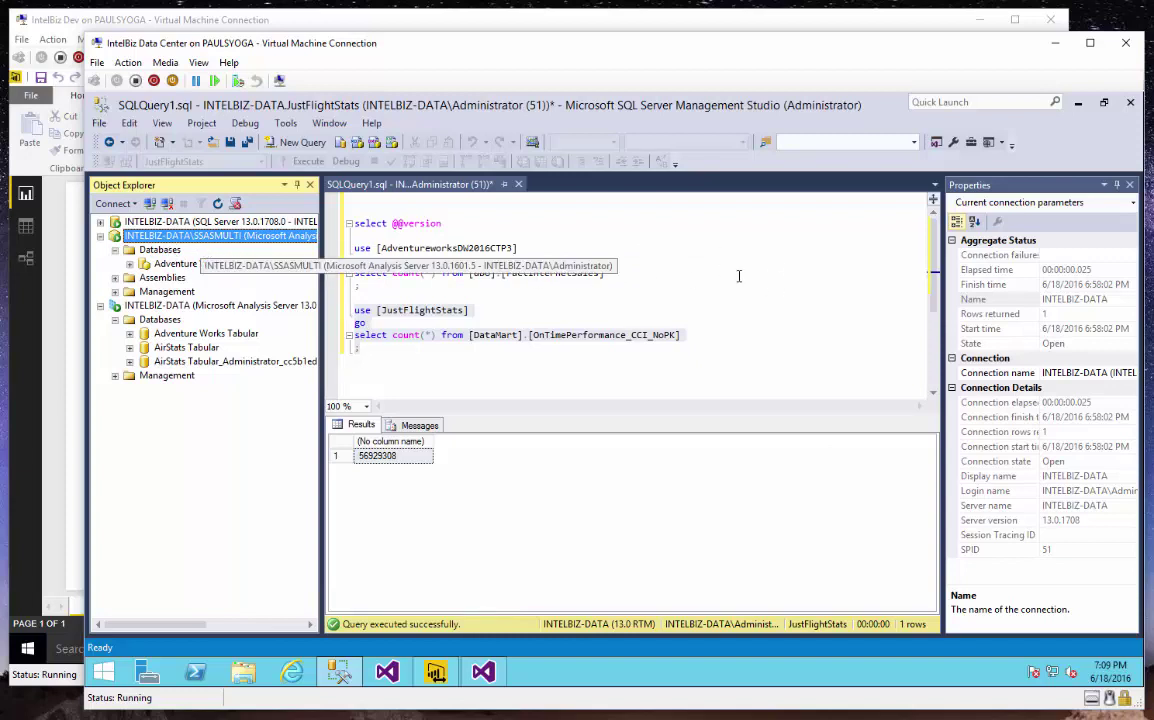
right_click(228, 236)
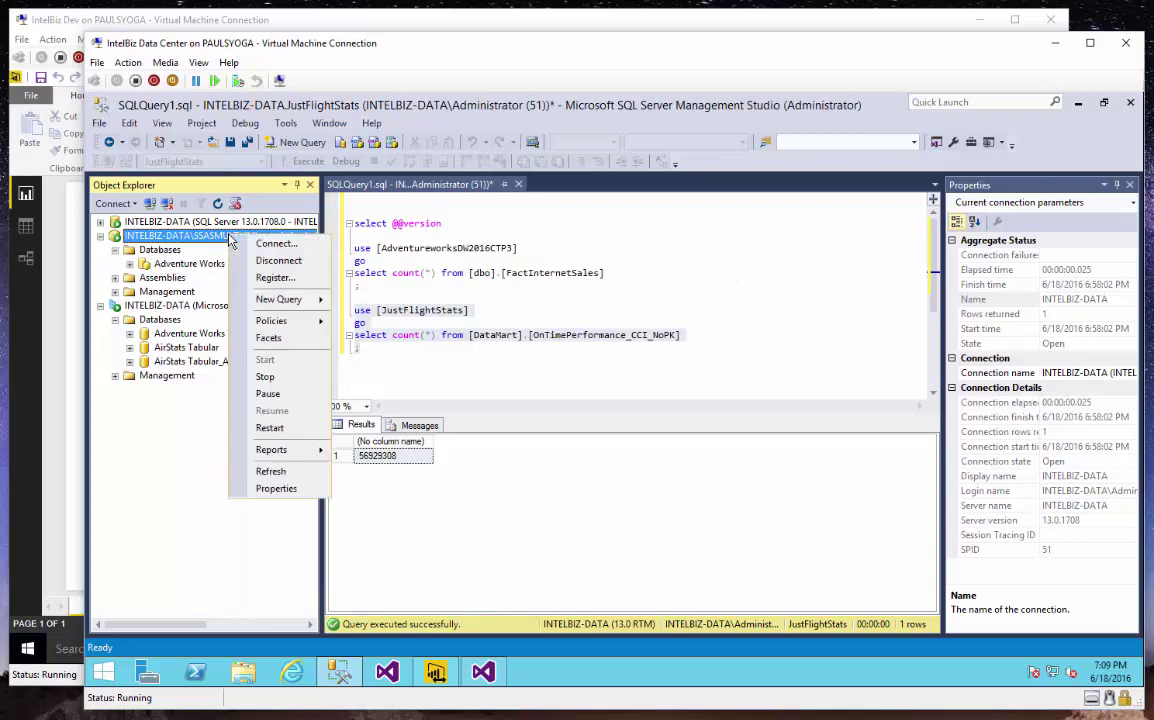
Copy the SSASMULTI full server name from its connection properties, then close them
click(280, 488)
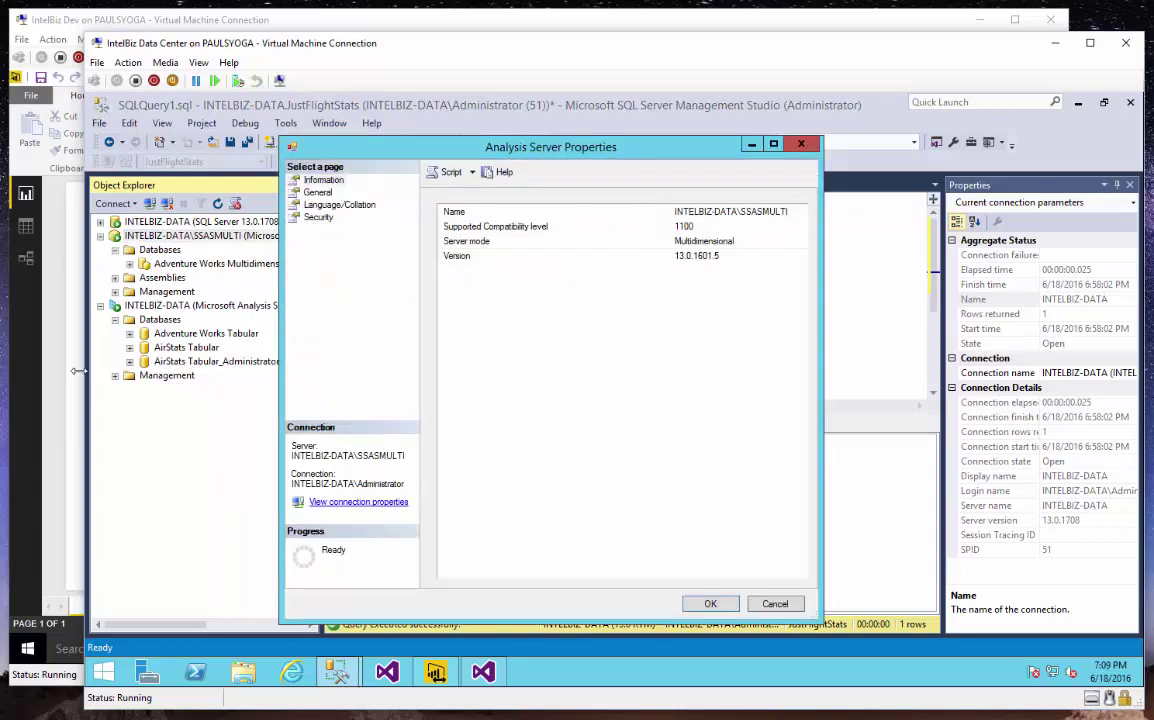
click(760, 213)
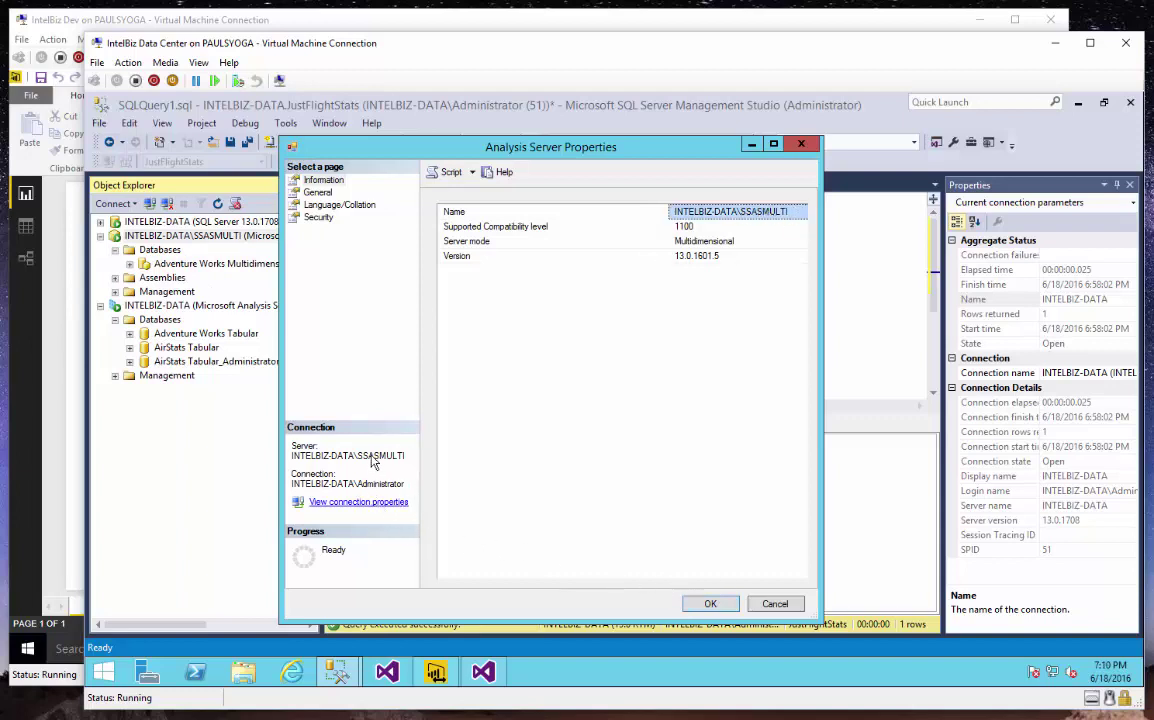
click(377, 510)
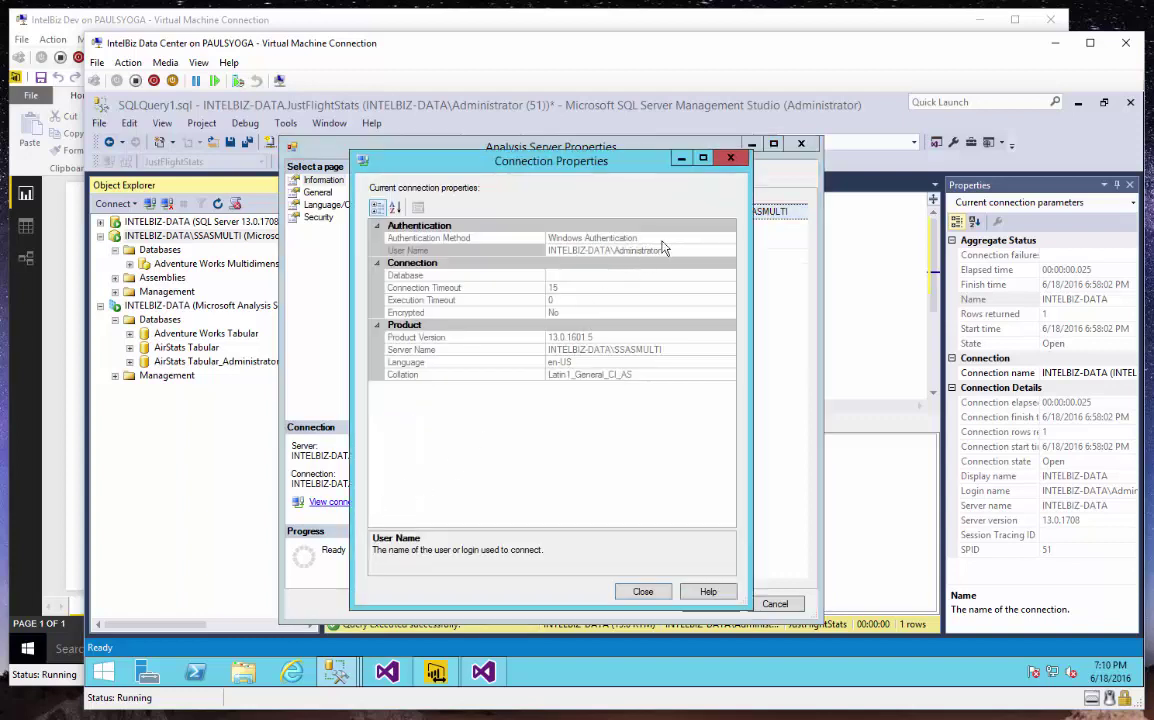
click(673, 348)
double_click(607, 347)
key(ctrl+c)
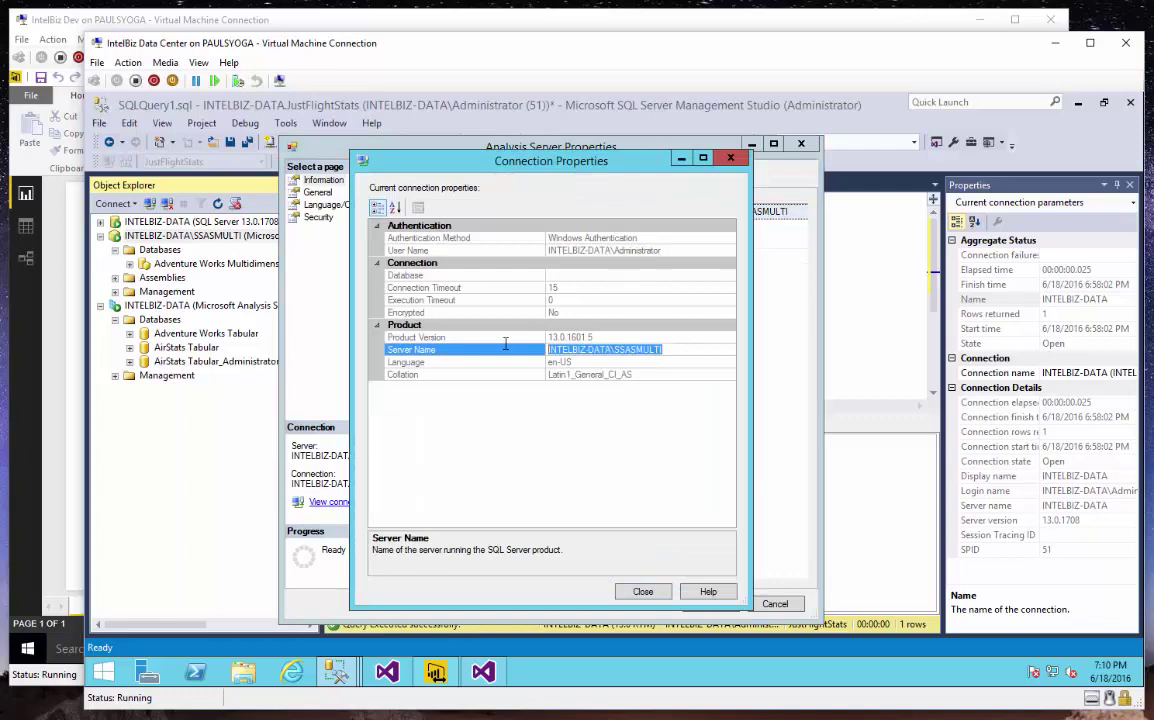
click(643, 591)
Close the server properties and pick SQL Server Analysis Services Database as the Power BI data source
click(775, 603)
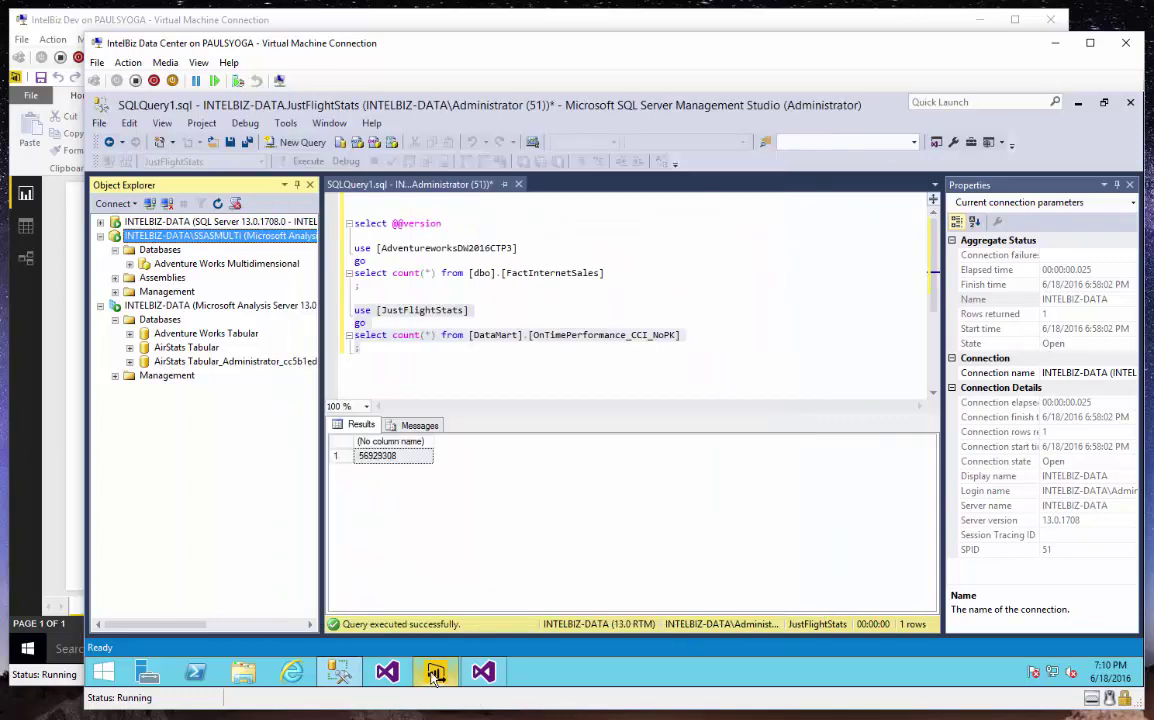
click(435, 675)
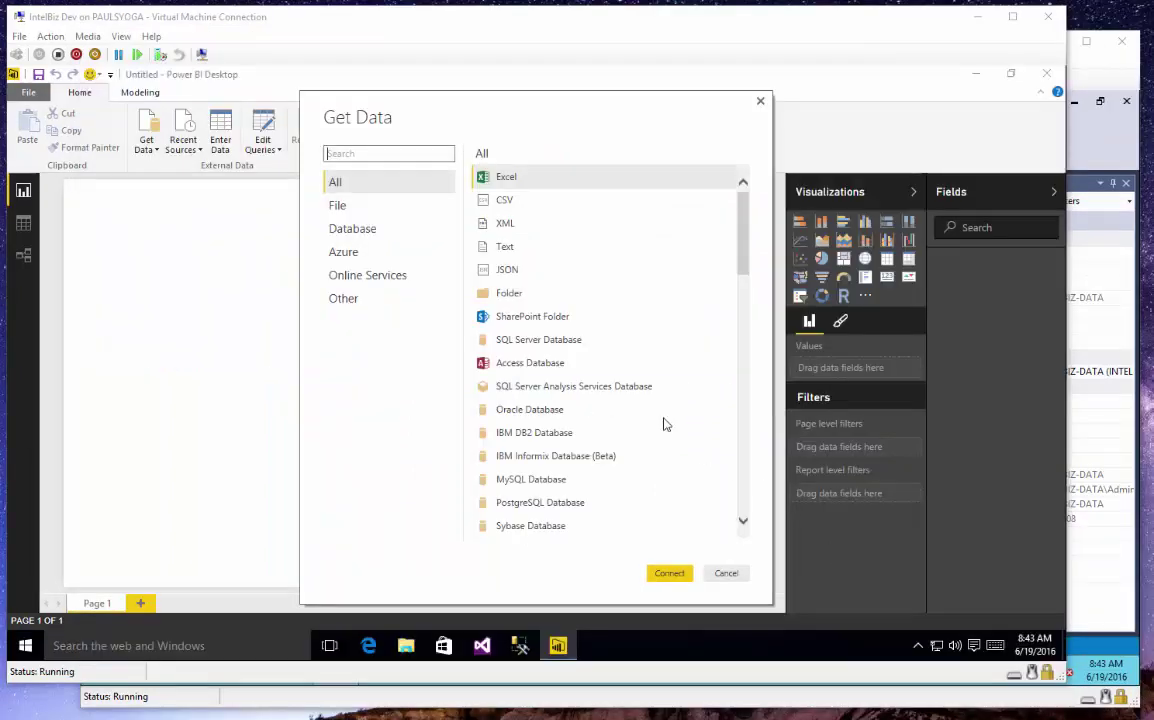
click(559, 388)
click(675, 576)
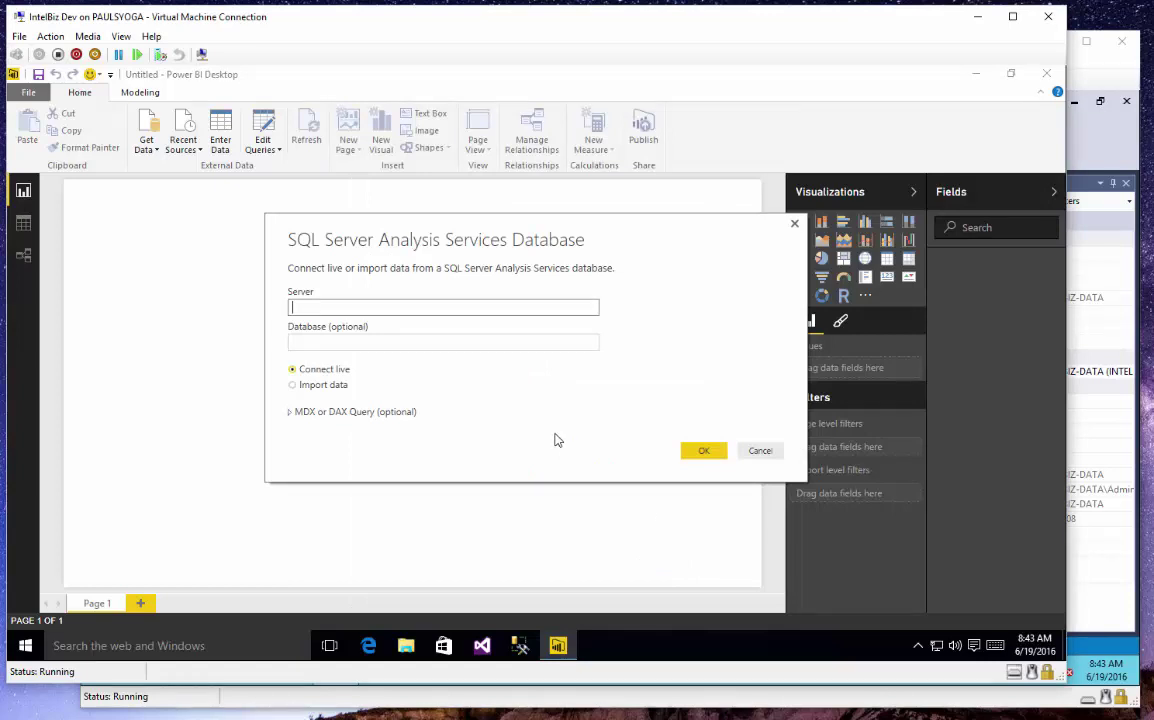
Paste INTELBIZ-DATA\SSASMULTI as the server and connect live
key(ctrl+v)
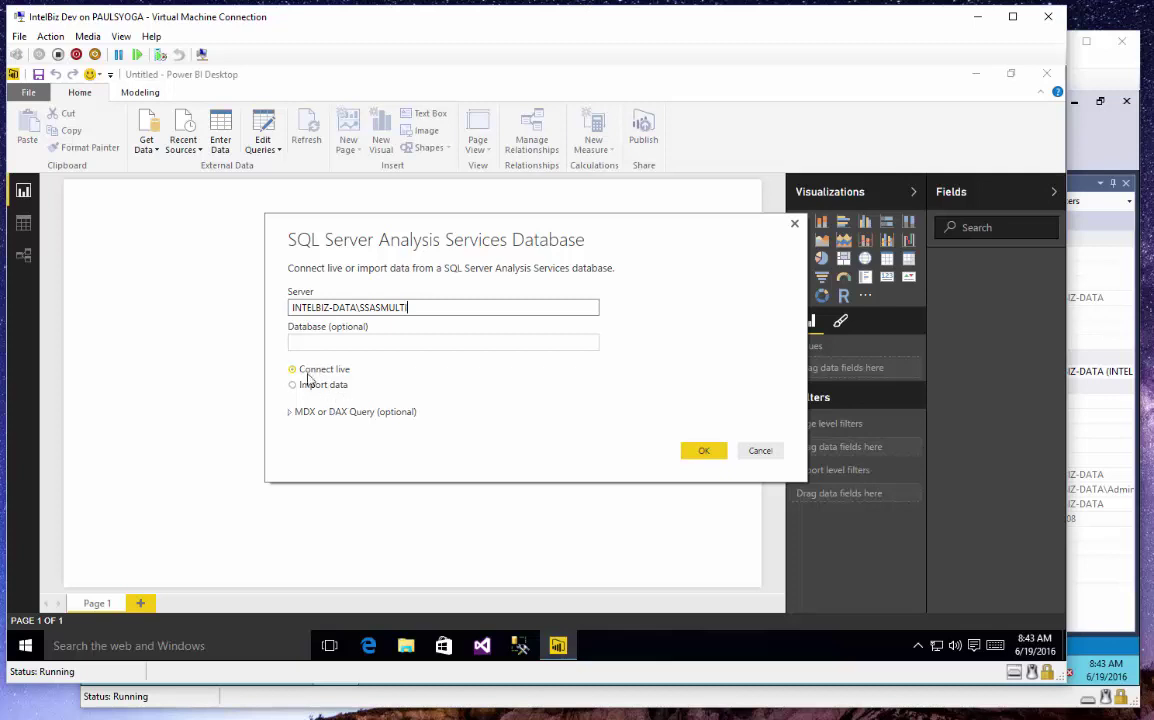
click(705, 451)
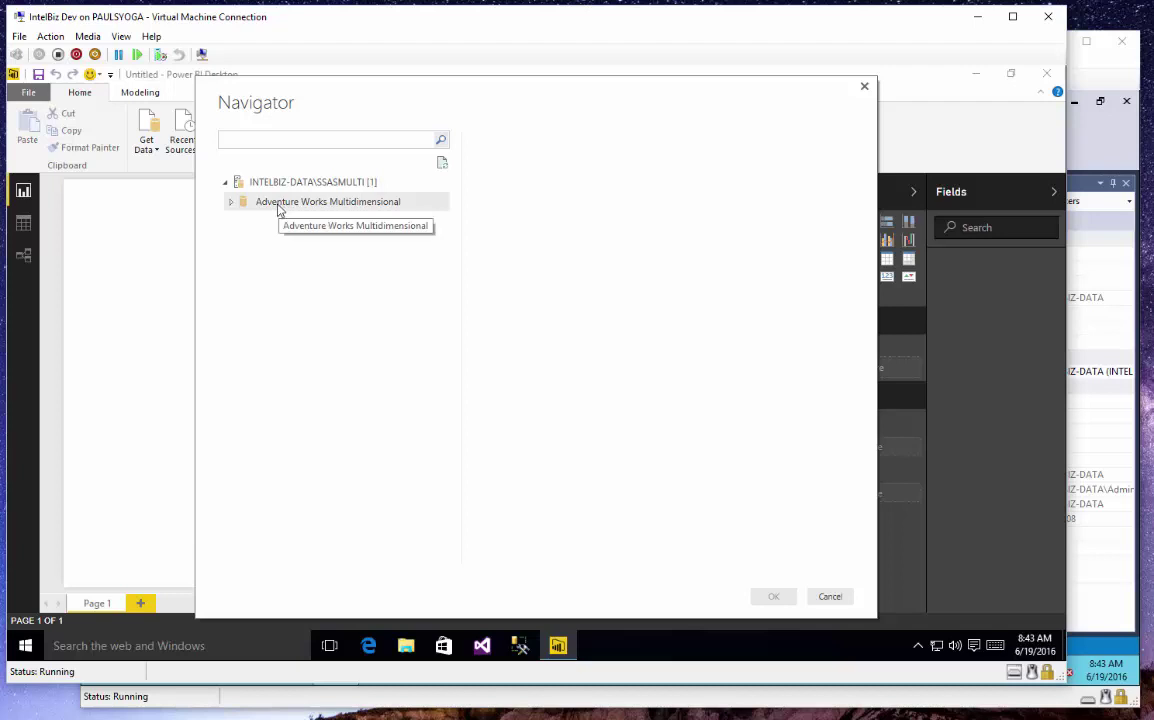
Load the Adventure Works cube from the Adventure Works Multidimensional database
click(280, 209)
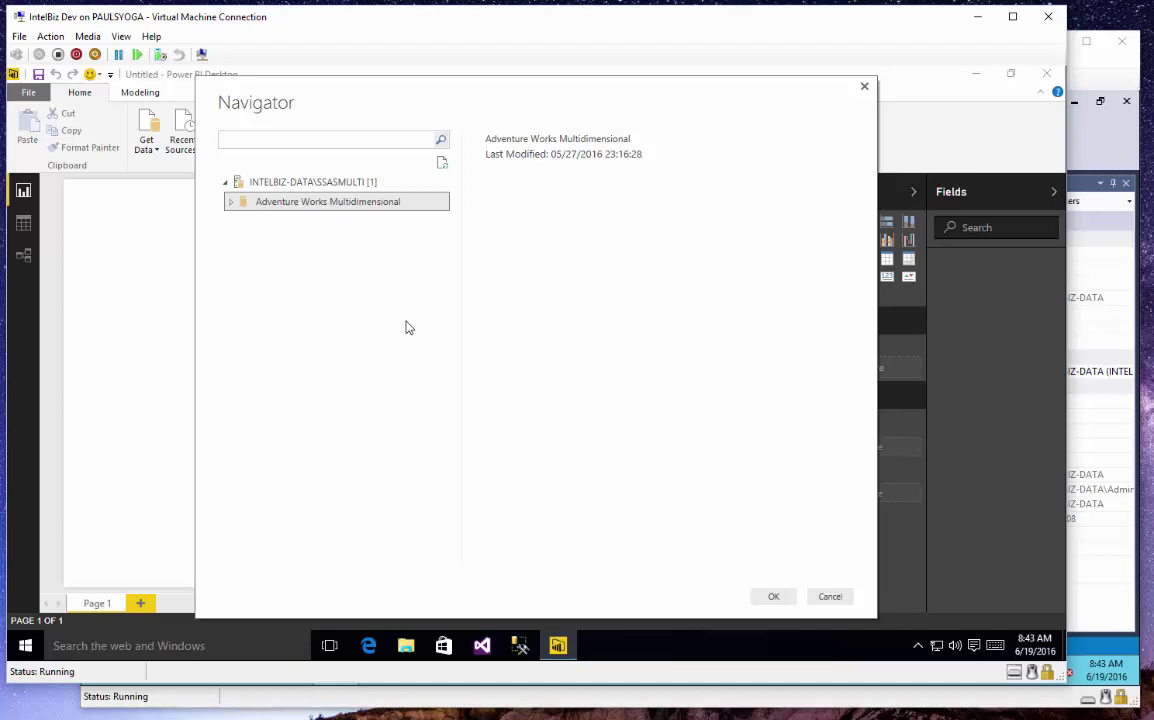
click(231, 203)
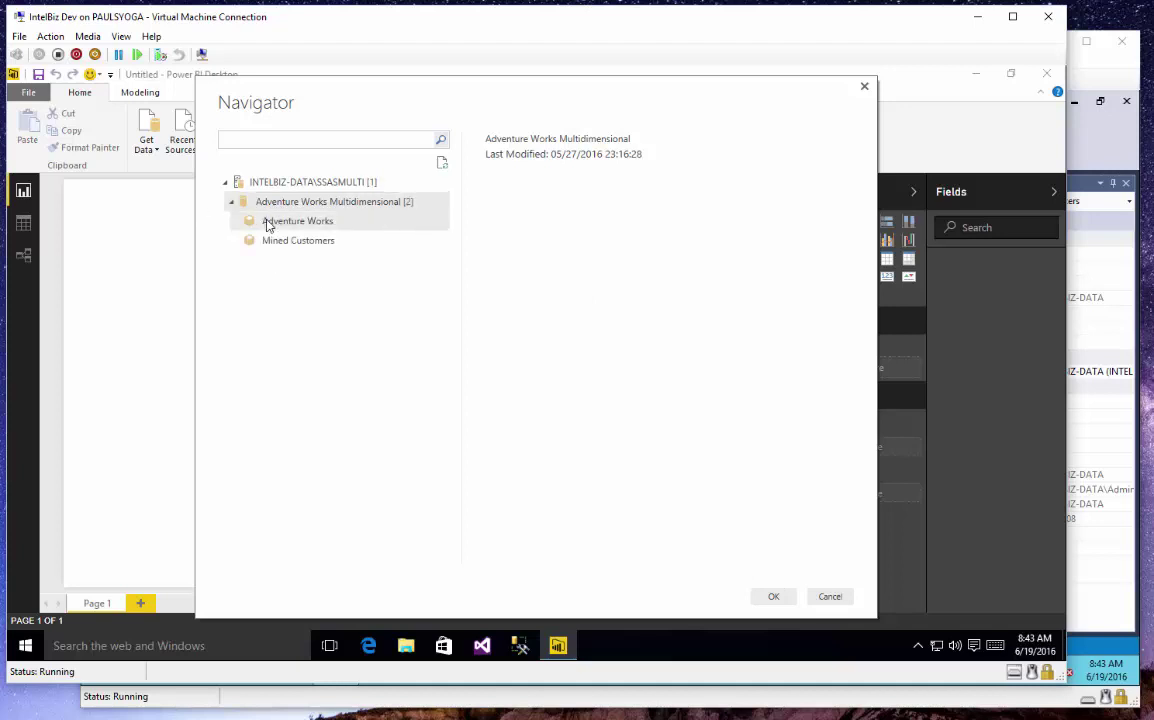
click(268, 224)
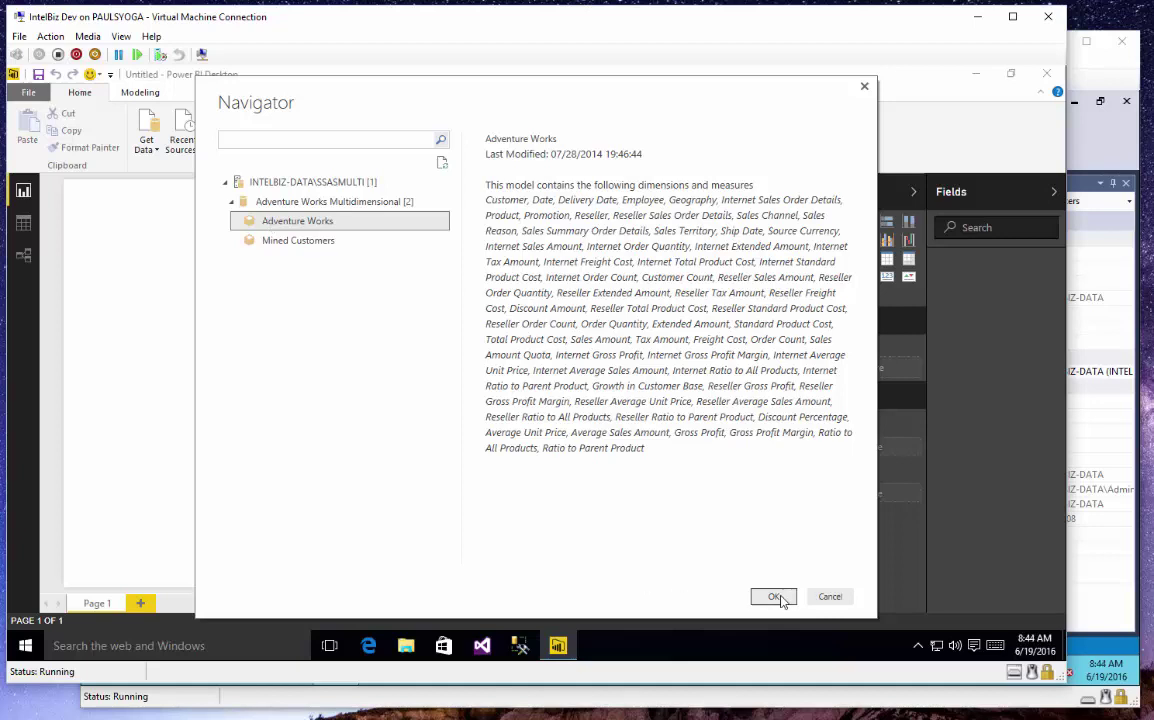
click(774, 597)
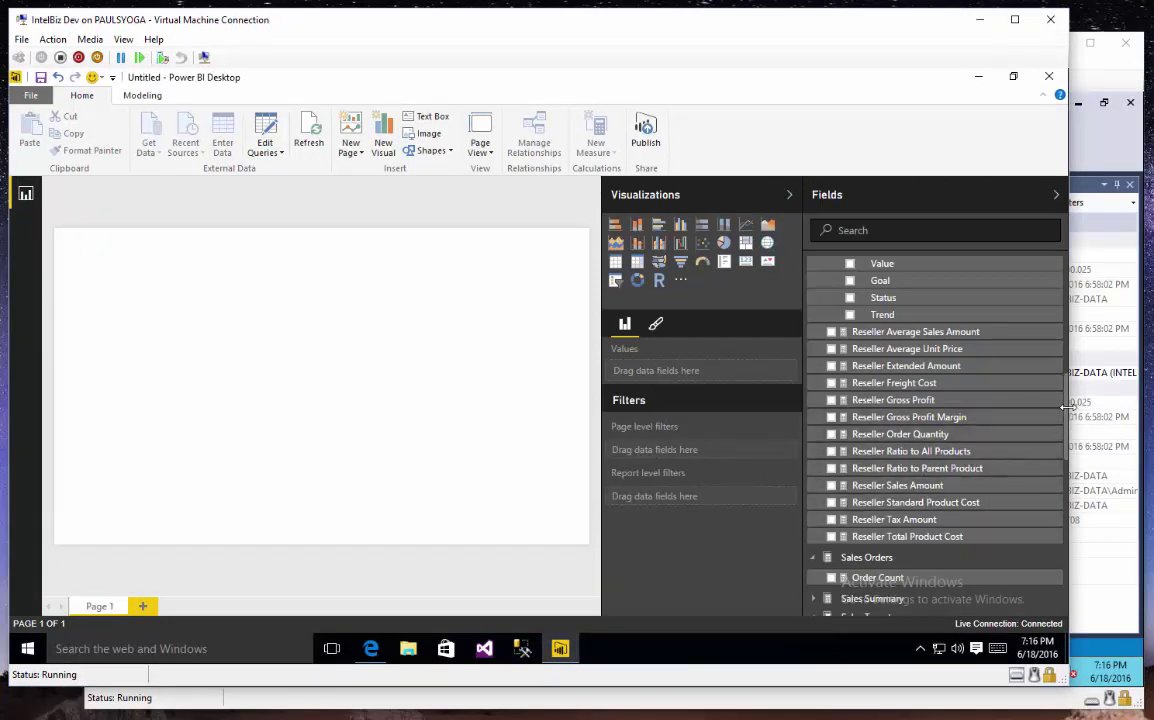
scroll(963, 400, up, 6)
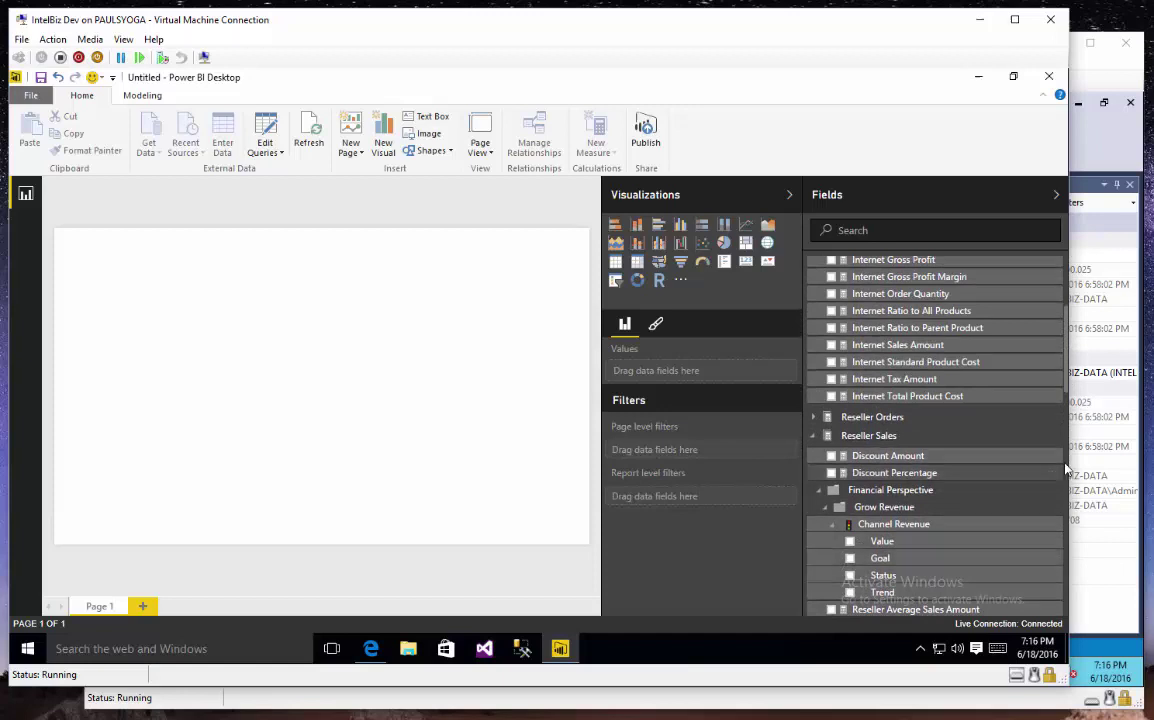
scroll(1060, 400, down, 4)
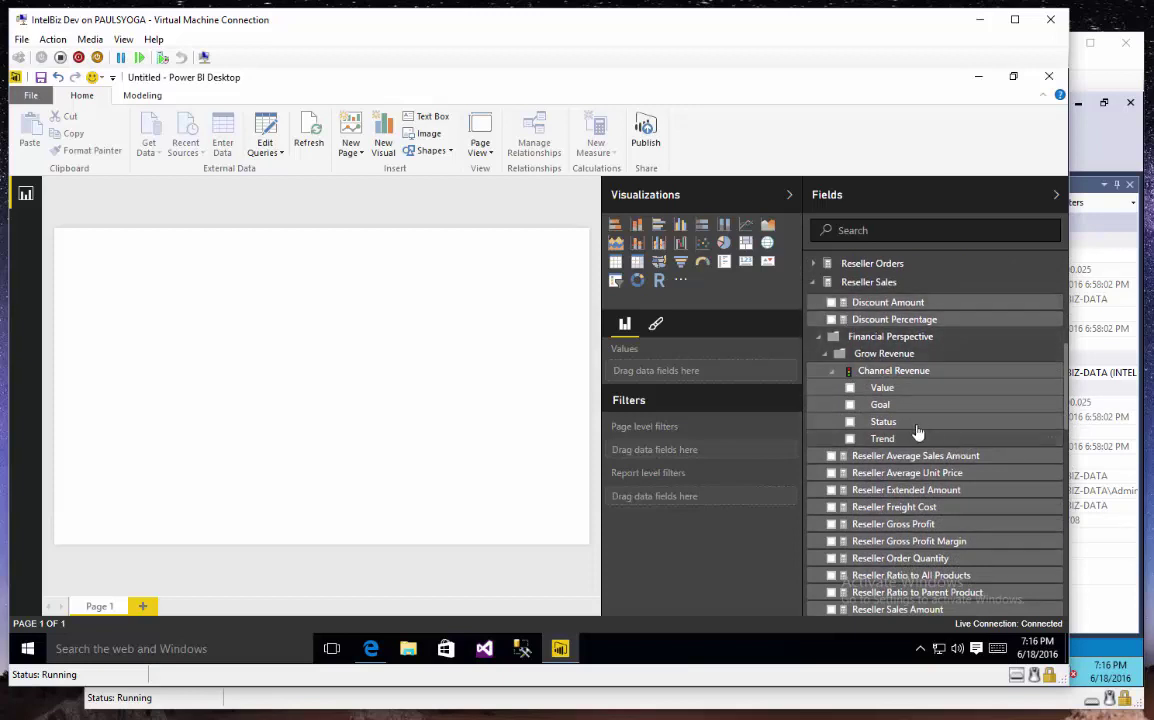
Build a KPI from the Channel Revenue value and goal, placed at the page's left
drag(893, 370, 566, 385)
drag(878, 406, 509, 405)
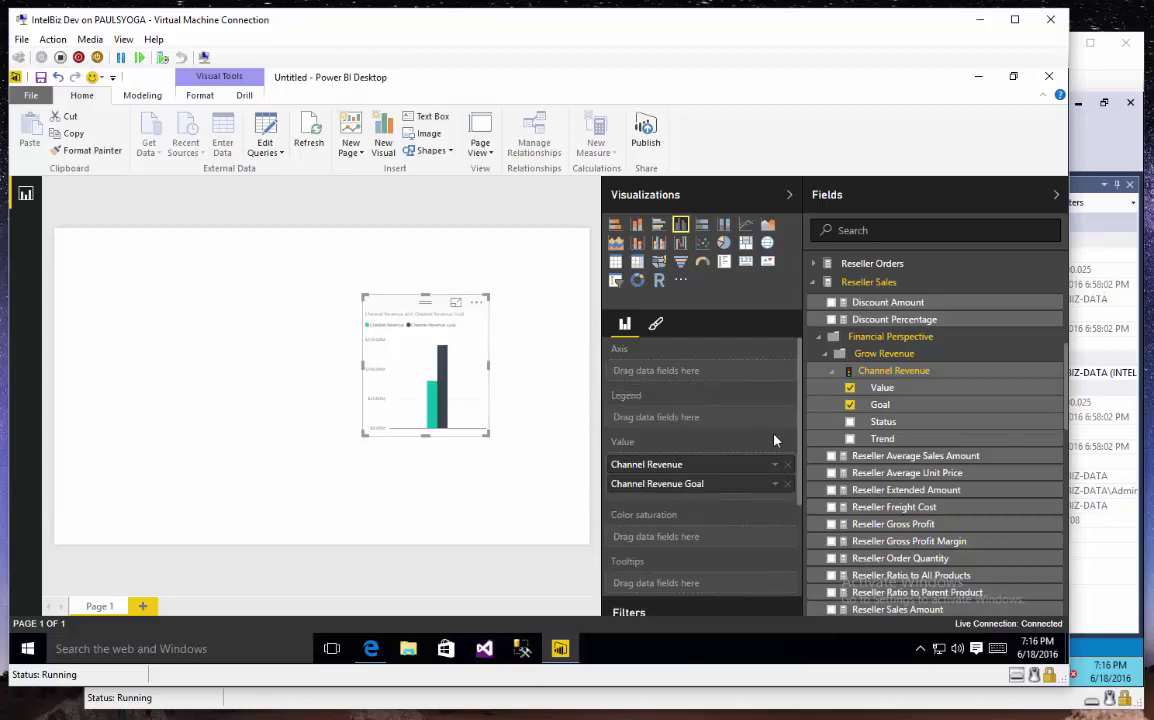
click(767, 261)
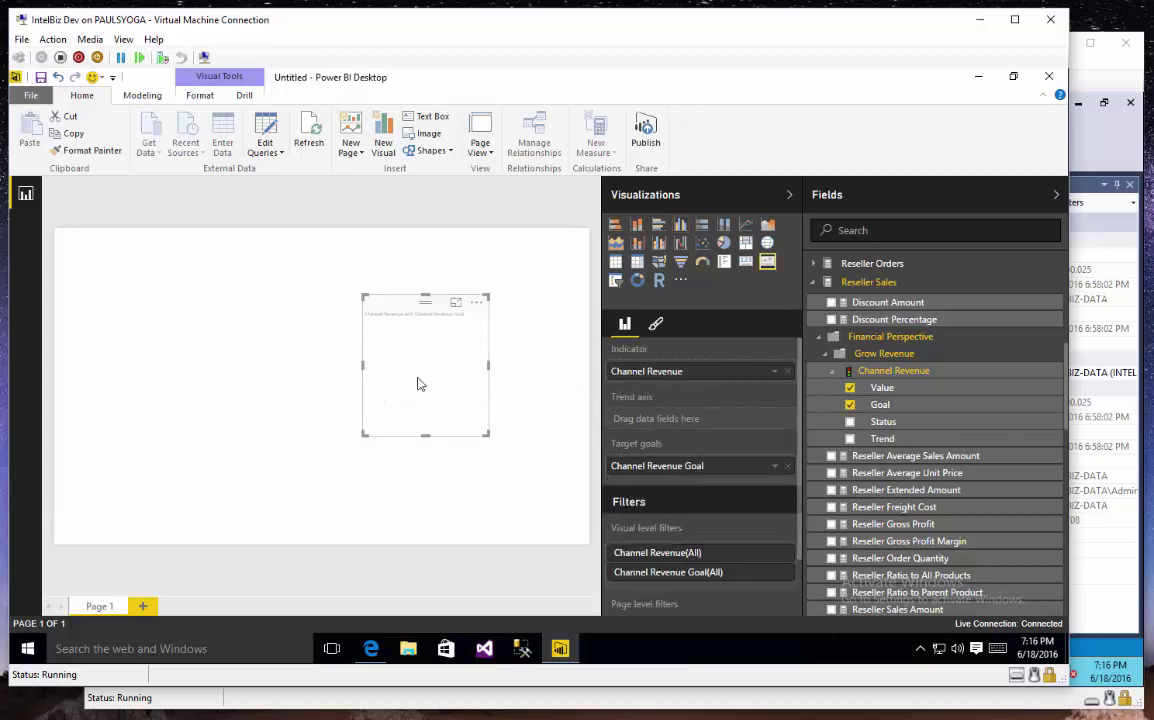
drag(430, 300, 160, 262)
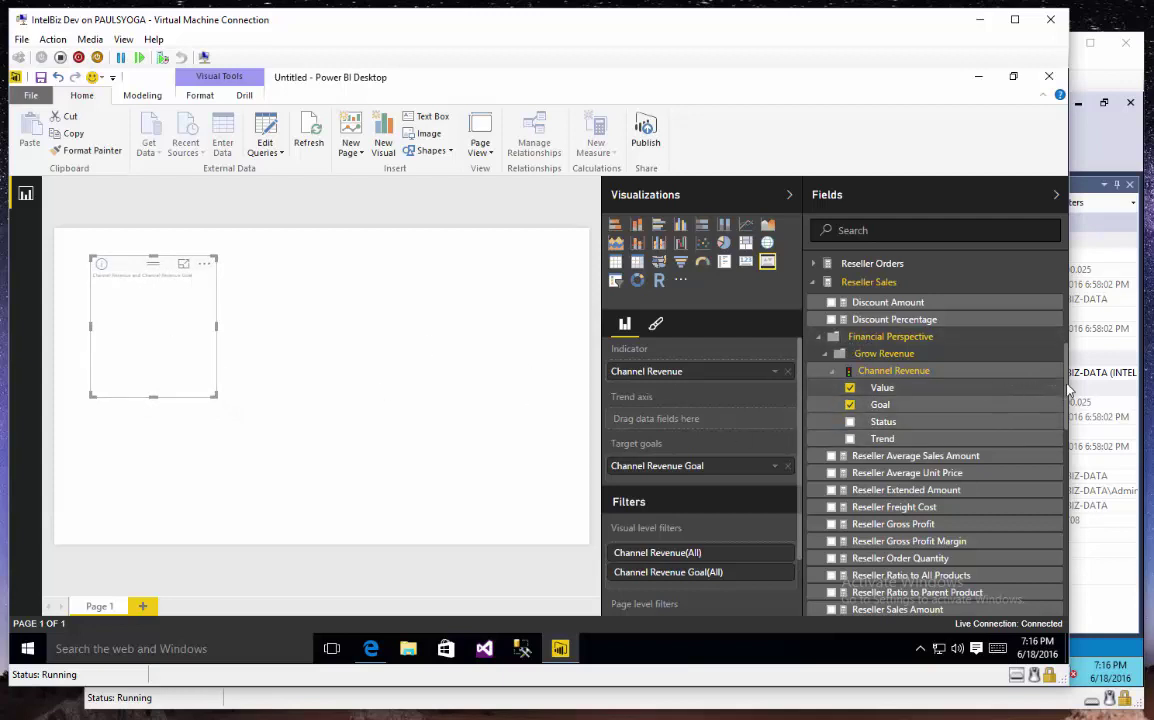
Trend the KPI by Month of Year, move it lower left, and add a Fiscal Year table
scroll(1033, 390, down, 4)
drag(1078, 432, 1071, 533)
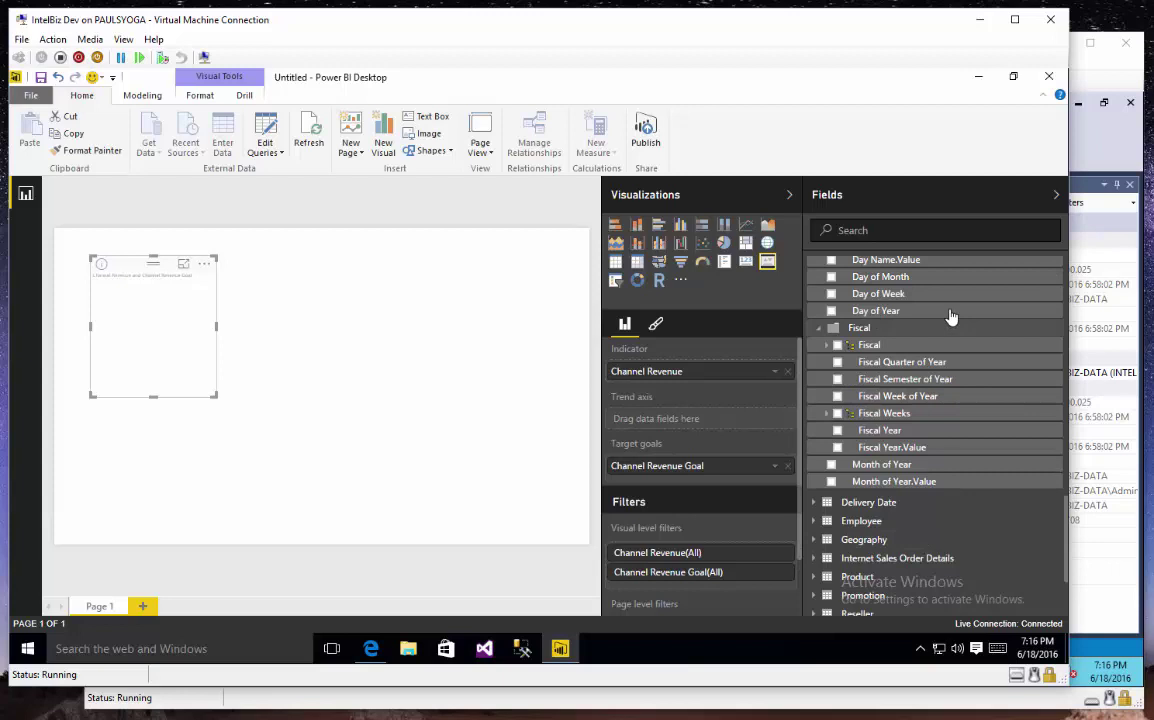
drag(884, 466, 421, 330)
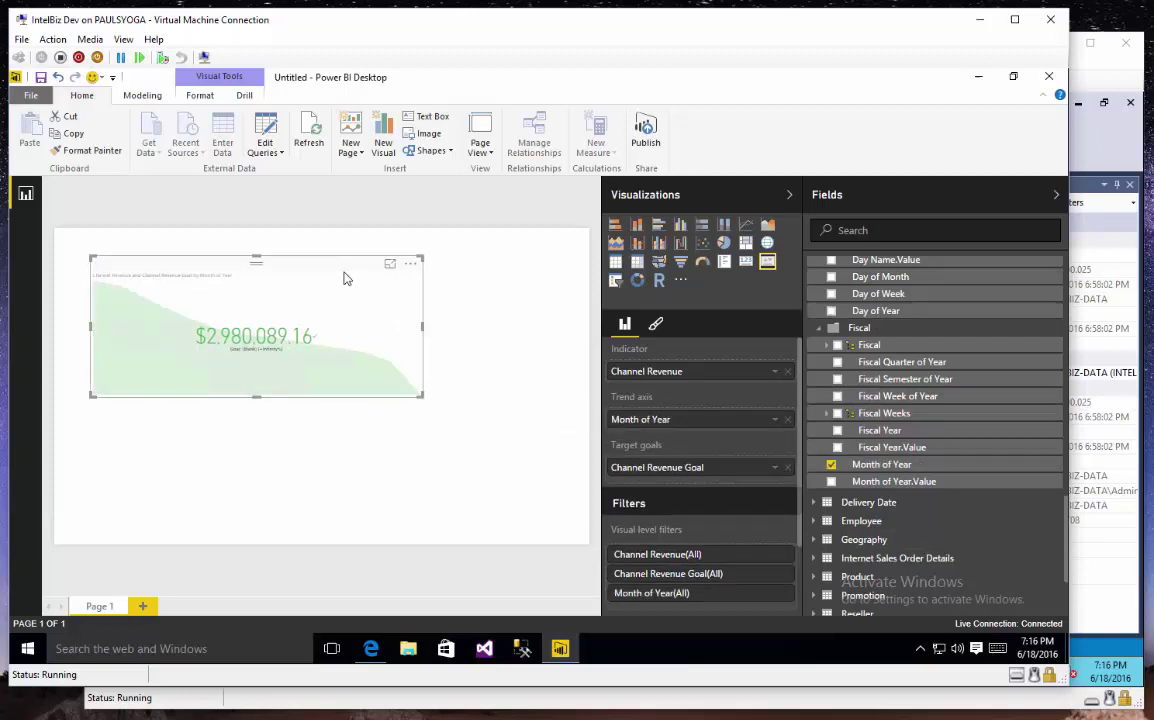
drag(298, 240, 243, 345)
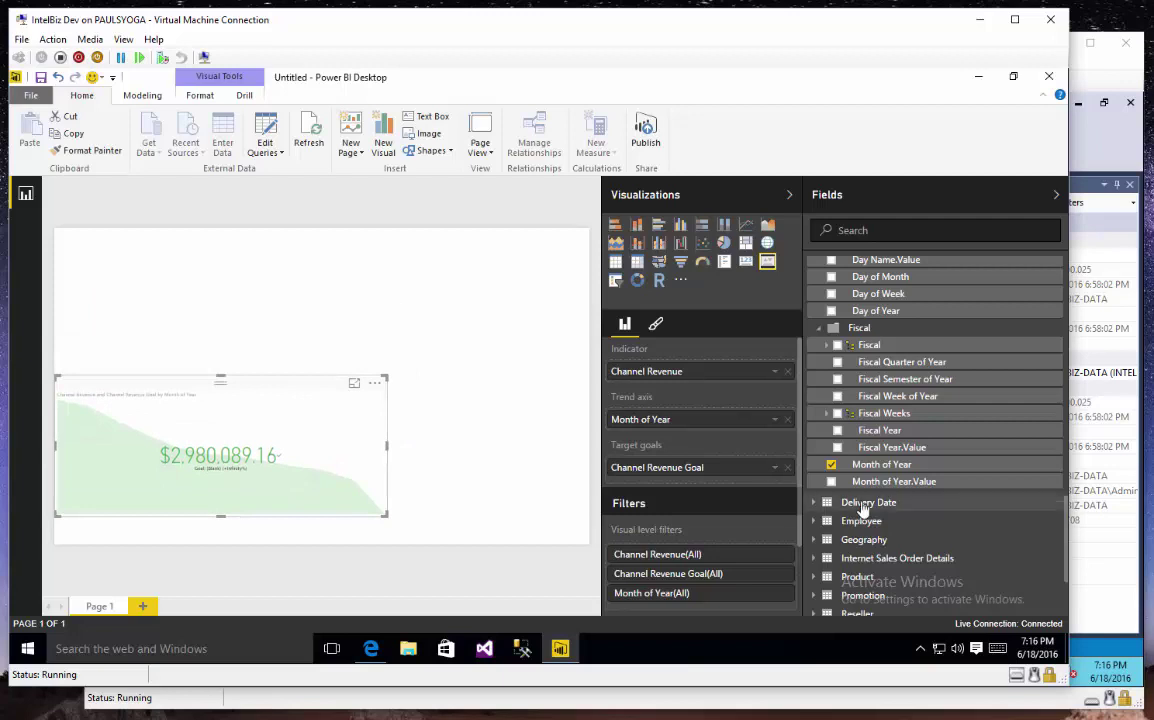
drag(900, 437, 250, 299)
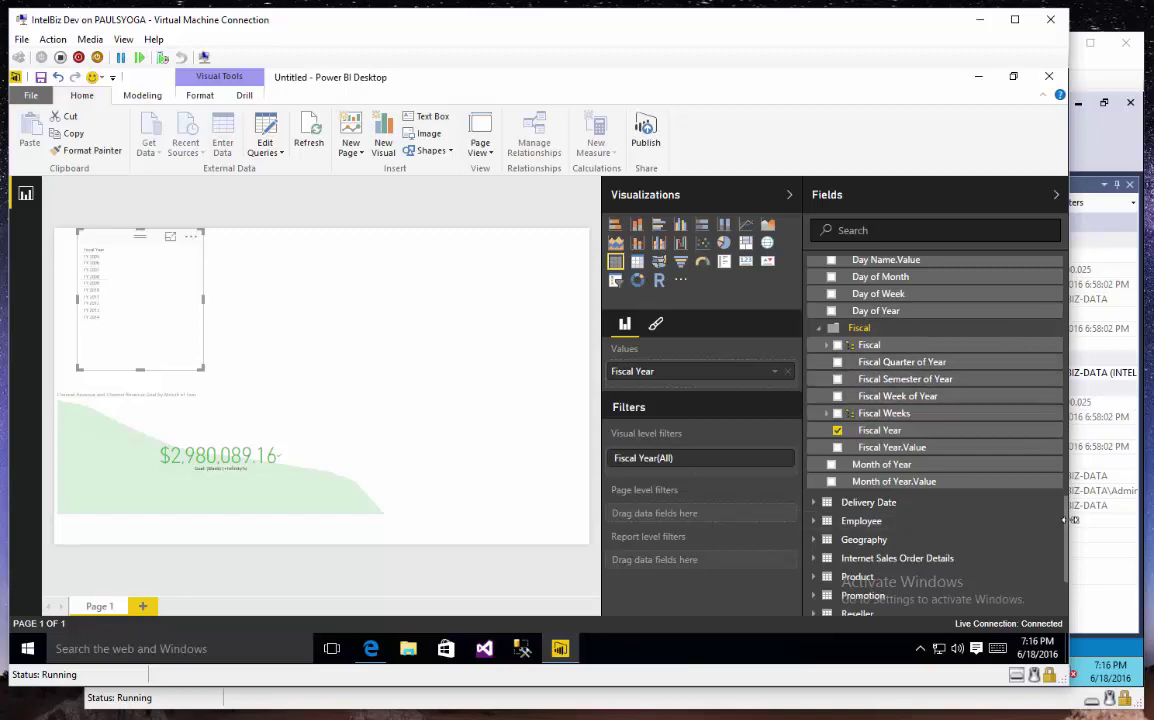
Turn the Fiscal Year table into a widened, shorter Channel Revenue column chart with the KPI beneath
drag(1066, 535, 1074, 376)
drag(882, 432, 146, 303)
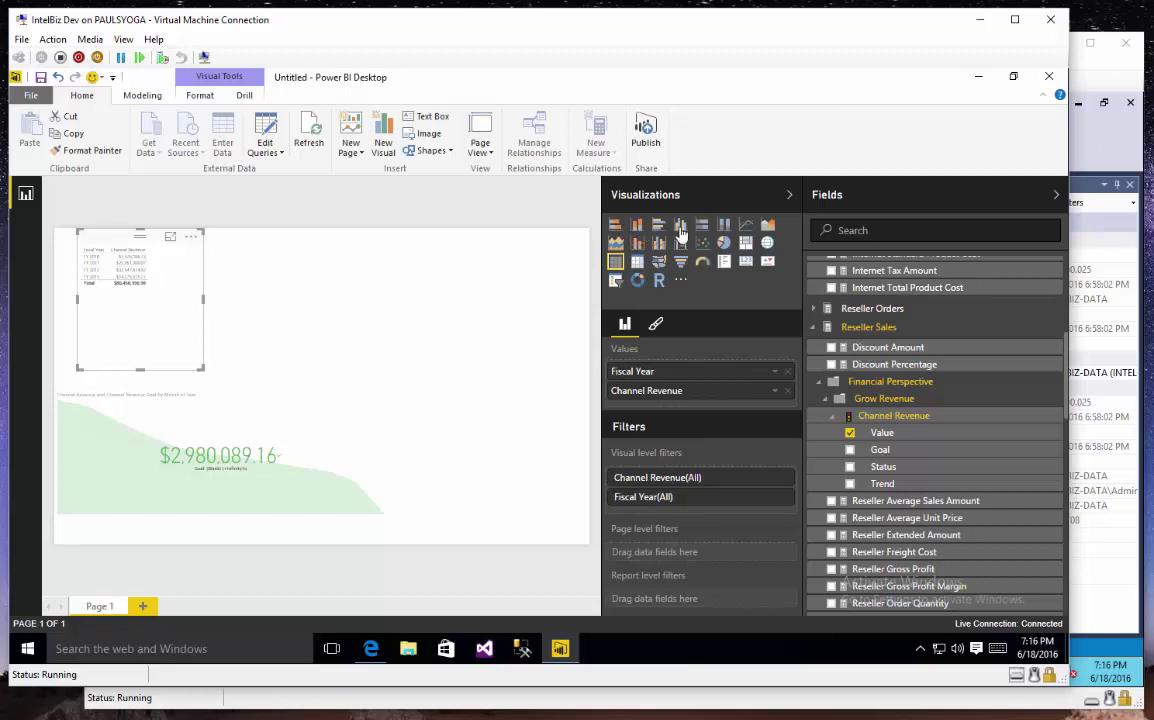
click(680, 226)
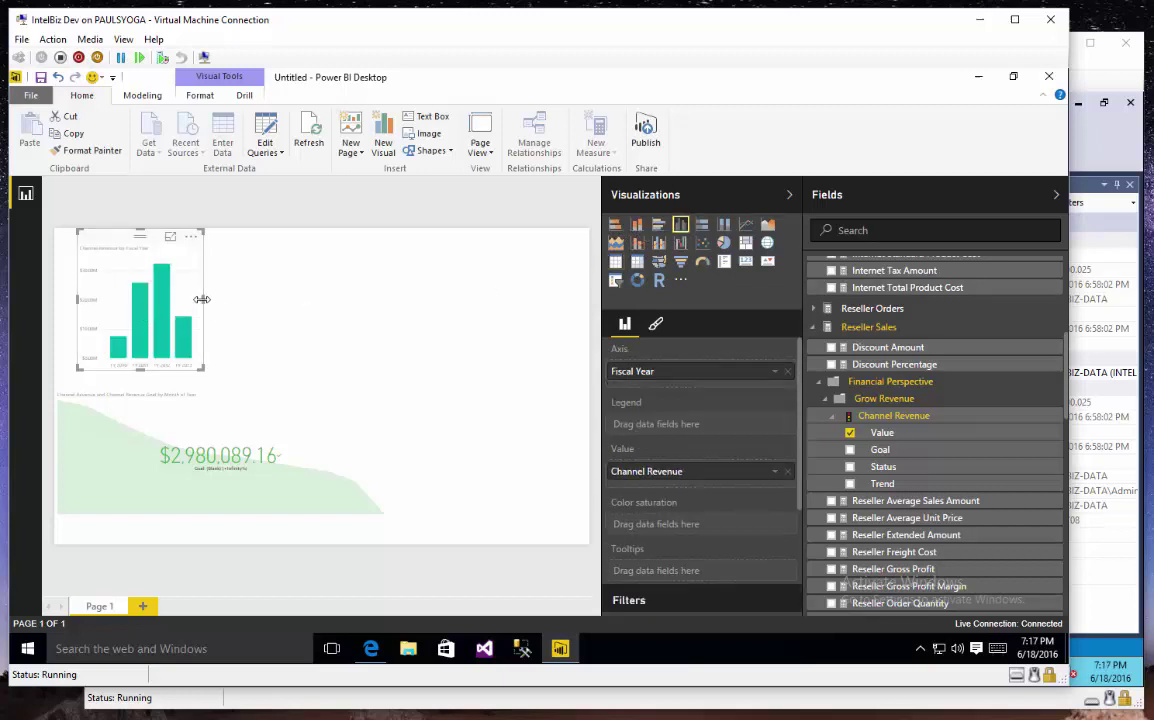
drag(201, 299, 412, 305)
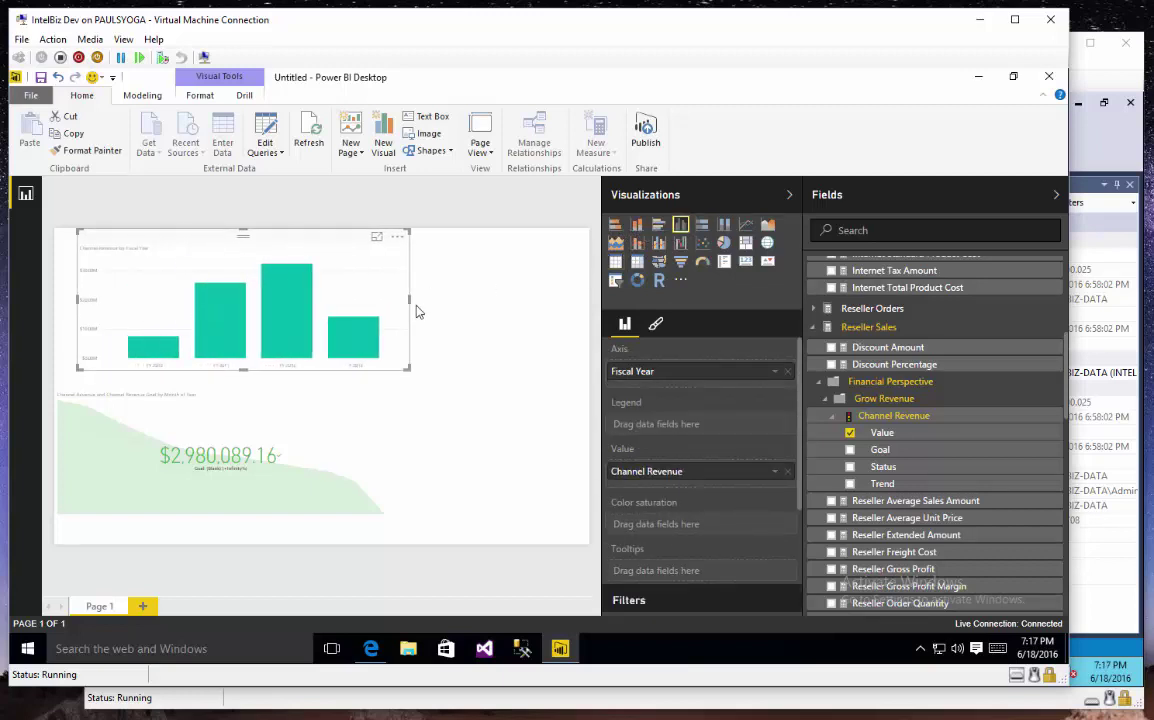
drag(322, 250, 268, 237)
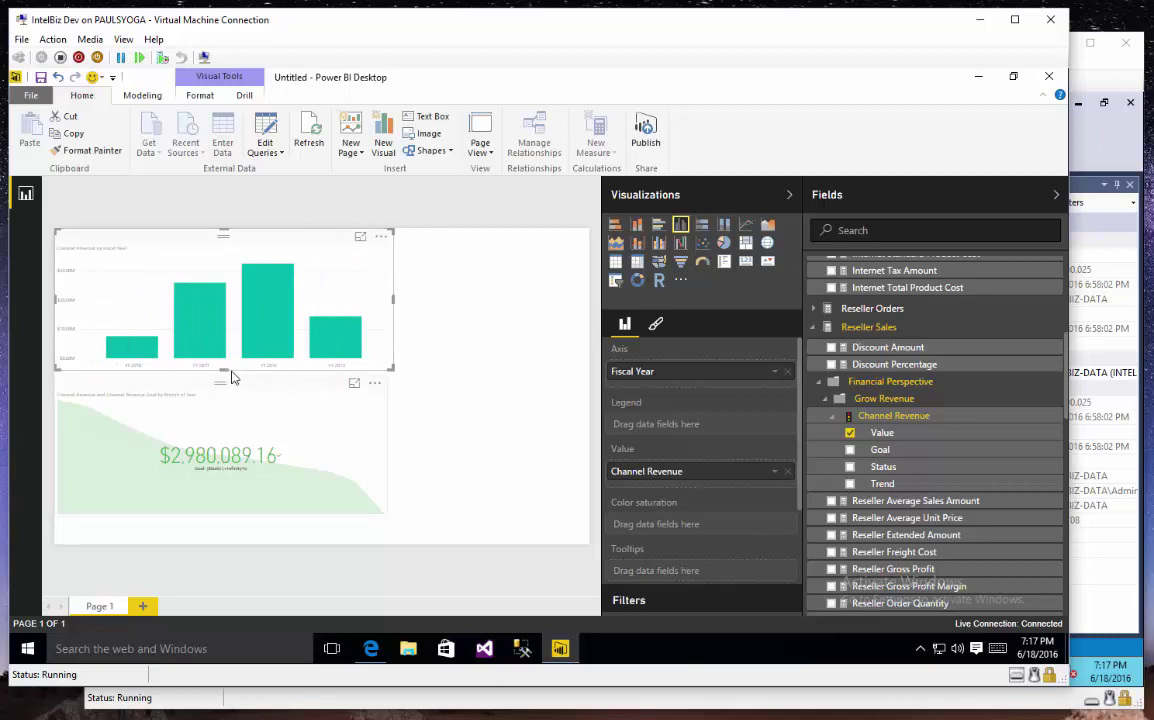
drag(224, 370, 225, 328)
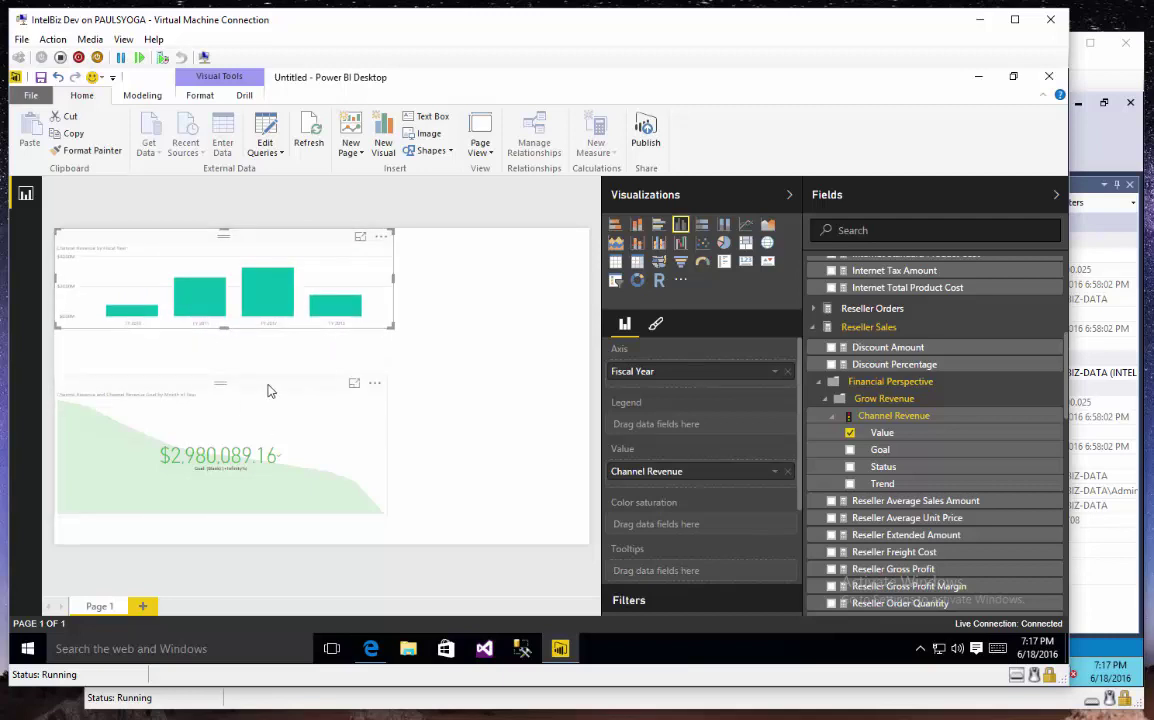
drag(267, 391, 256, 331)
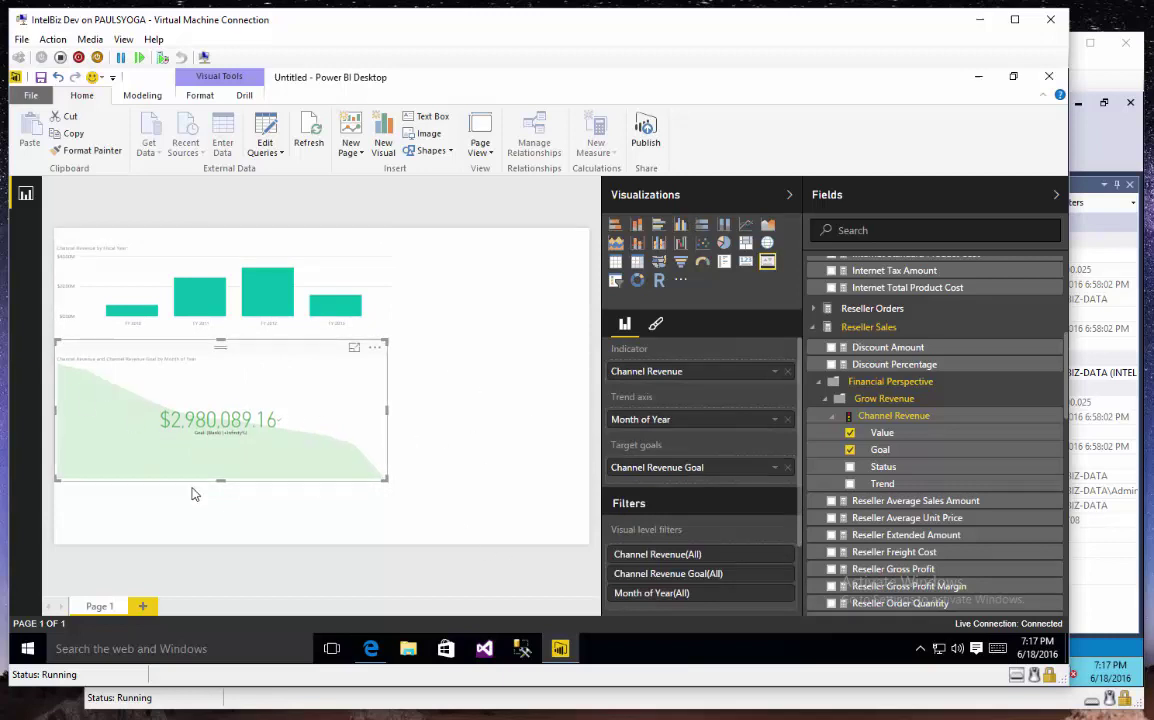
Cross-filter the KPI through FY 2012, FY 2013 and FY 2011, ending on FY 2011 ($713,116.69)
click(268, 292)
click(224, 310)
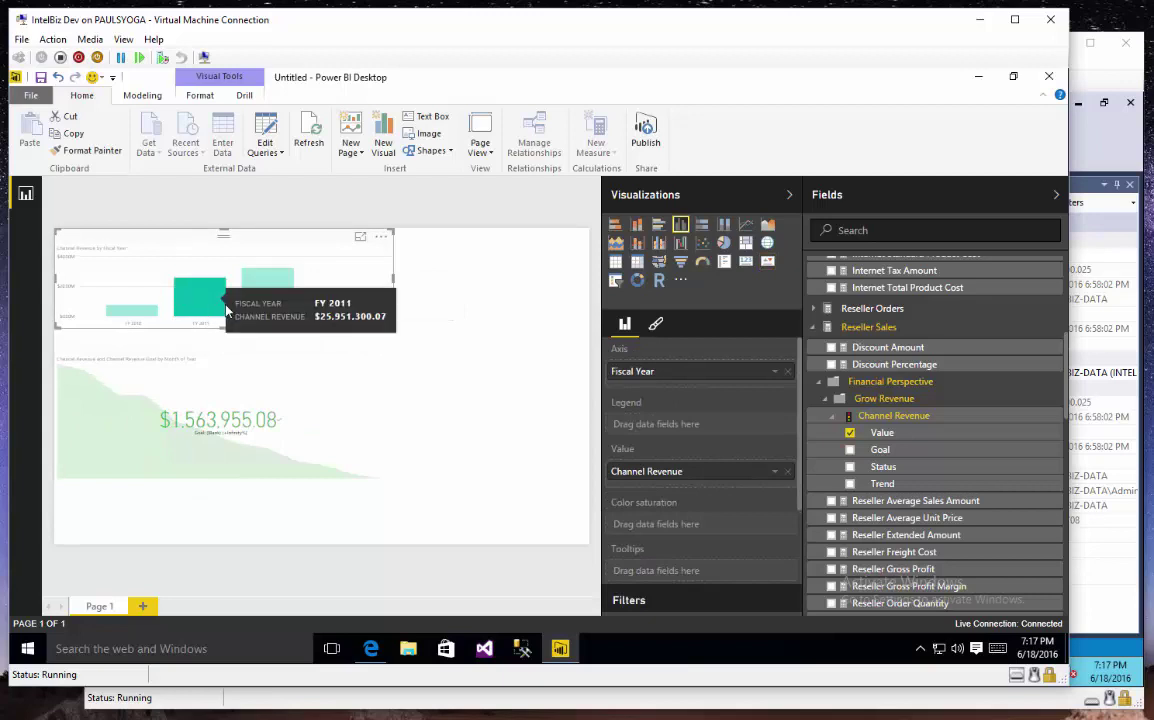
click(335, 304)
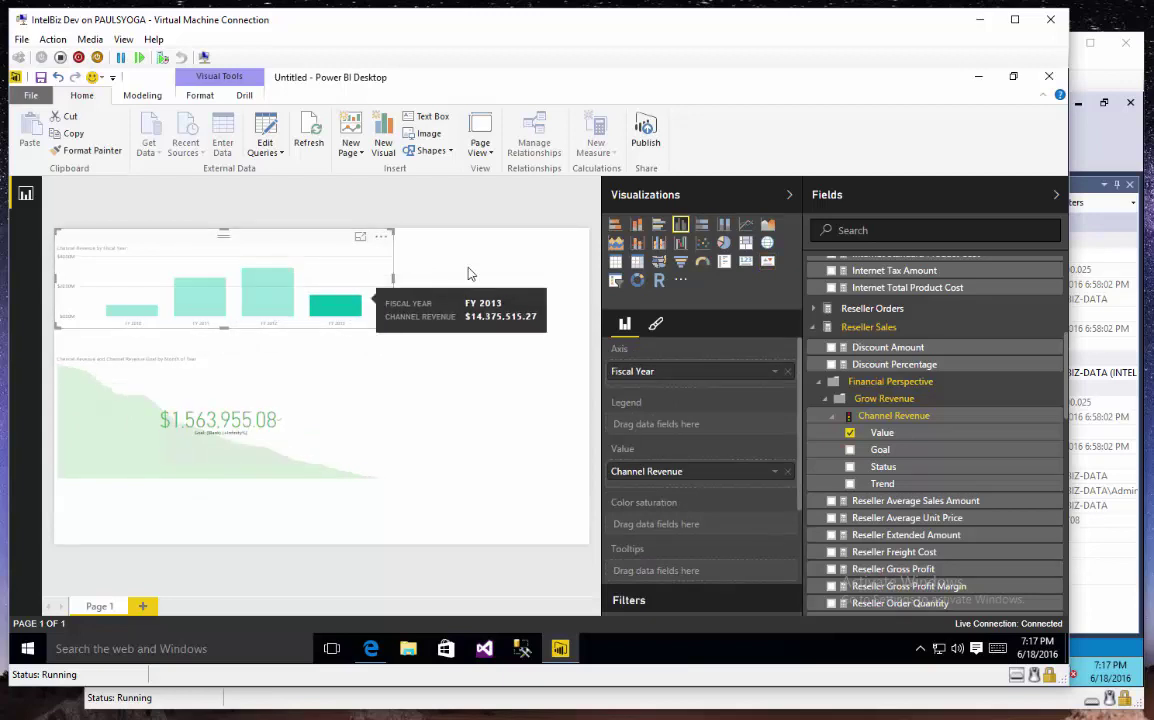
click(268, 296)
click(198, 304)
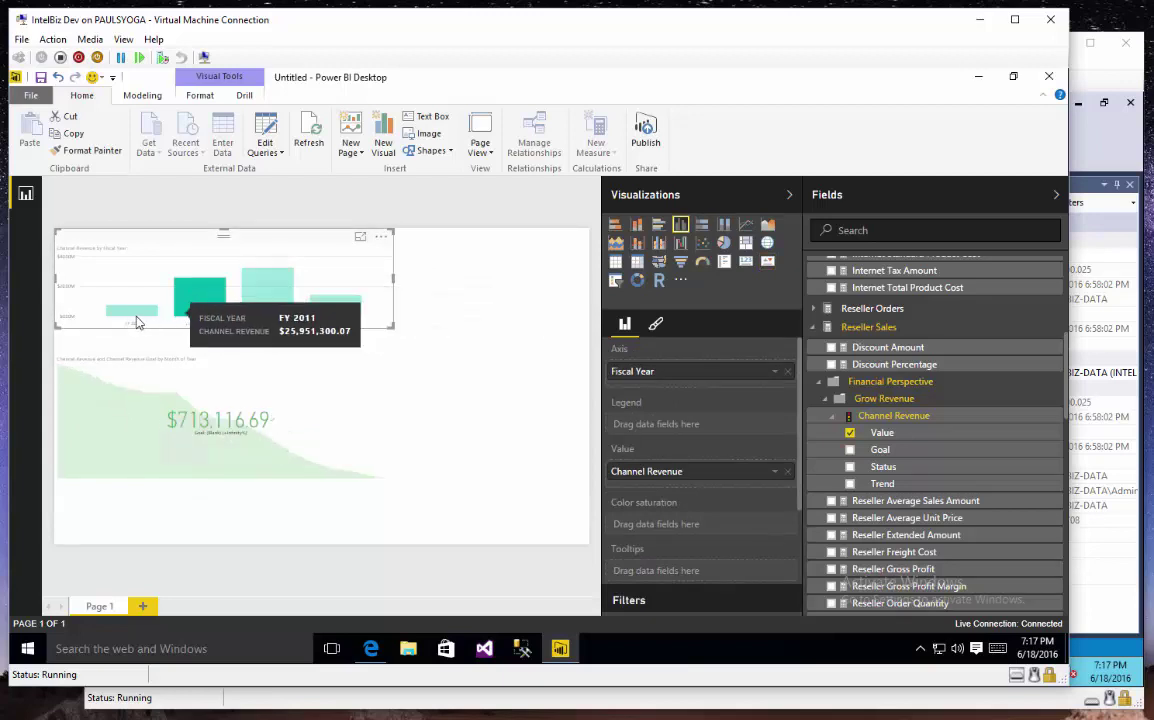
click(262, 292)
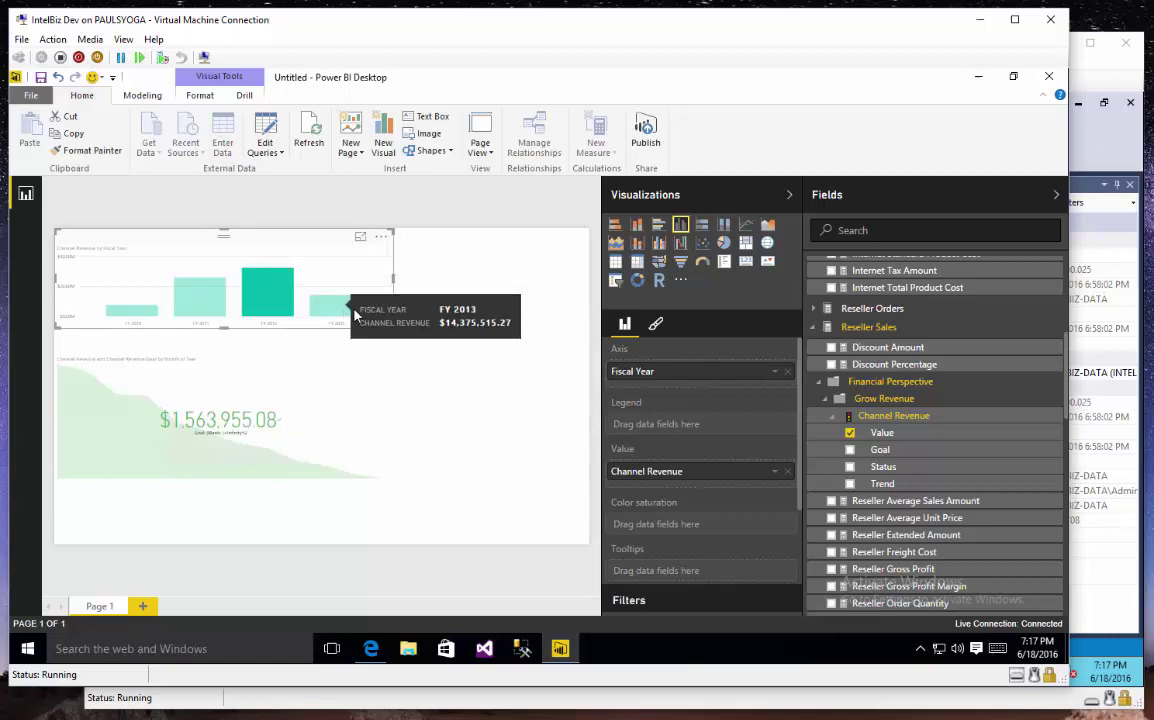
click(354, 315)
click(248, 292)
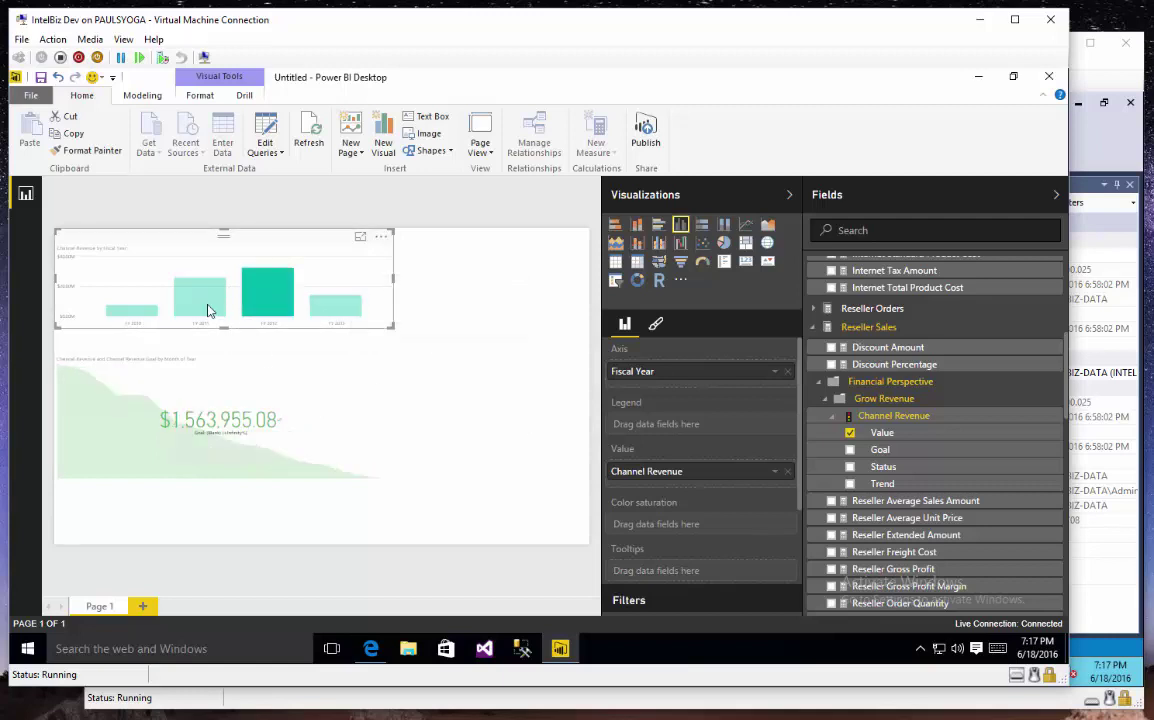
click(207, 306)
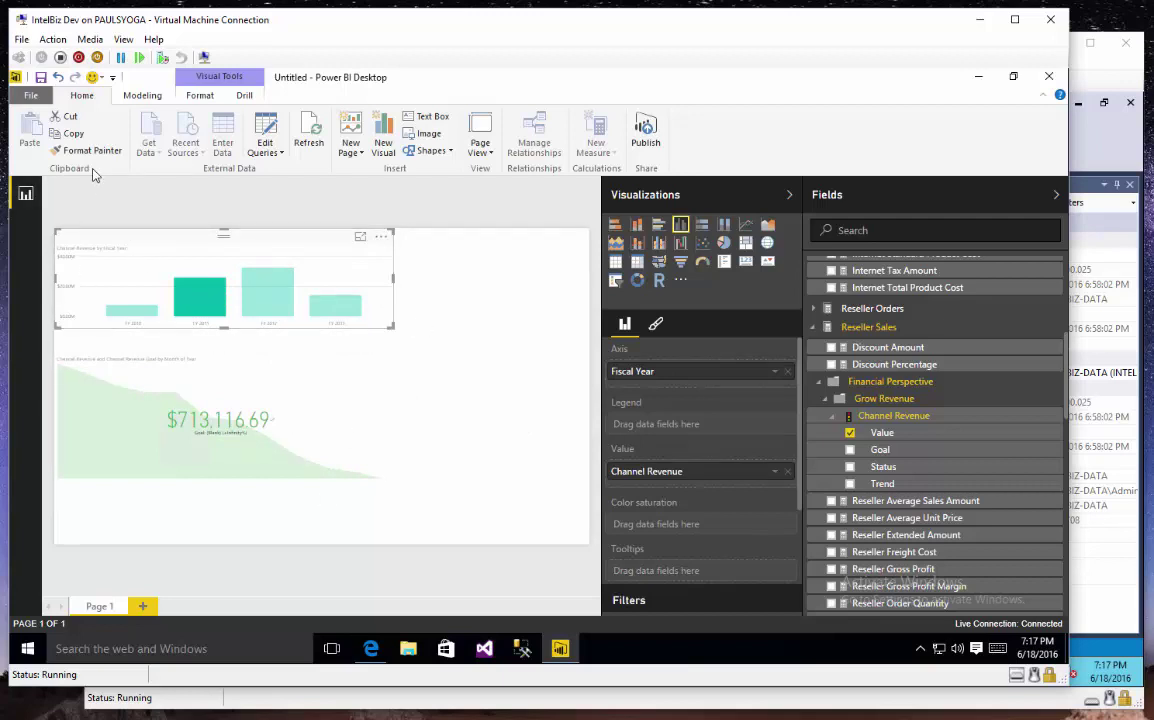
click(520, 322)
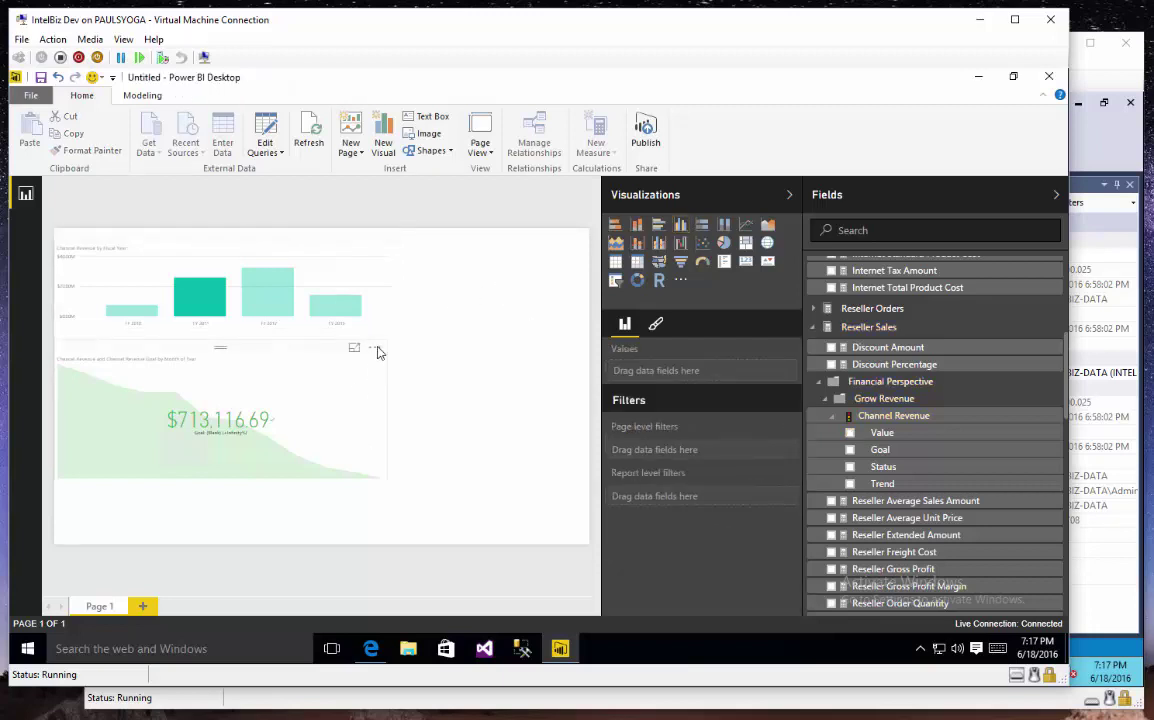
Save a copy of the report in Projects, appending ' 2' to Adventure Works Multidim Model
click(40, 77)
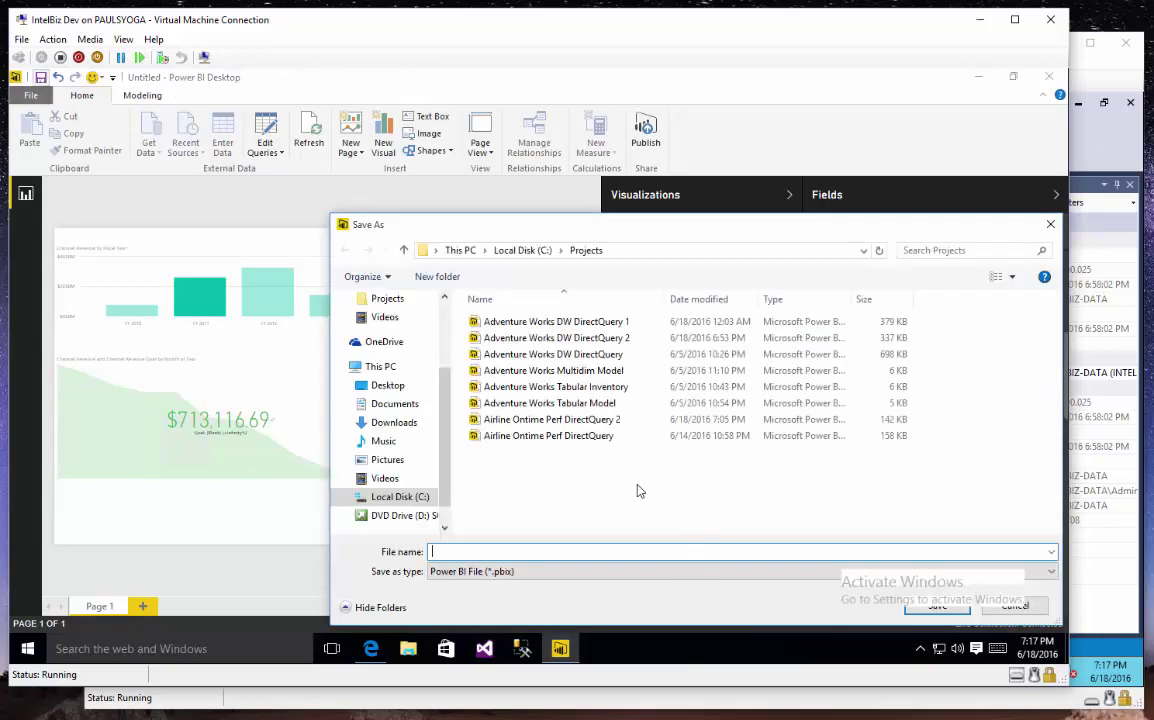
click(560, 370)
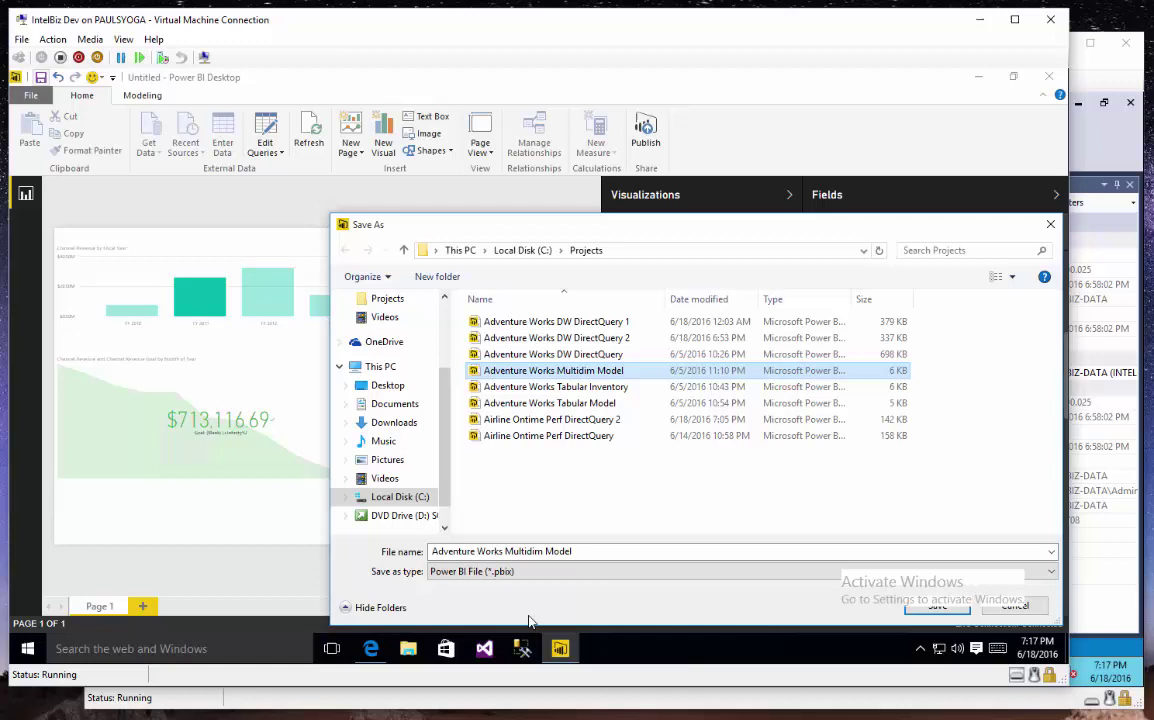
click(610, 551)
click(610, 551)
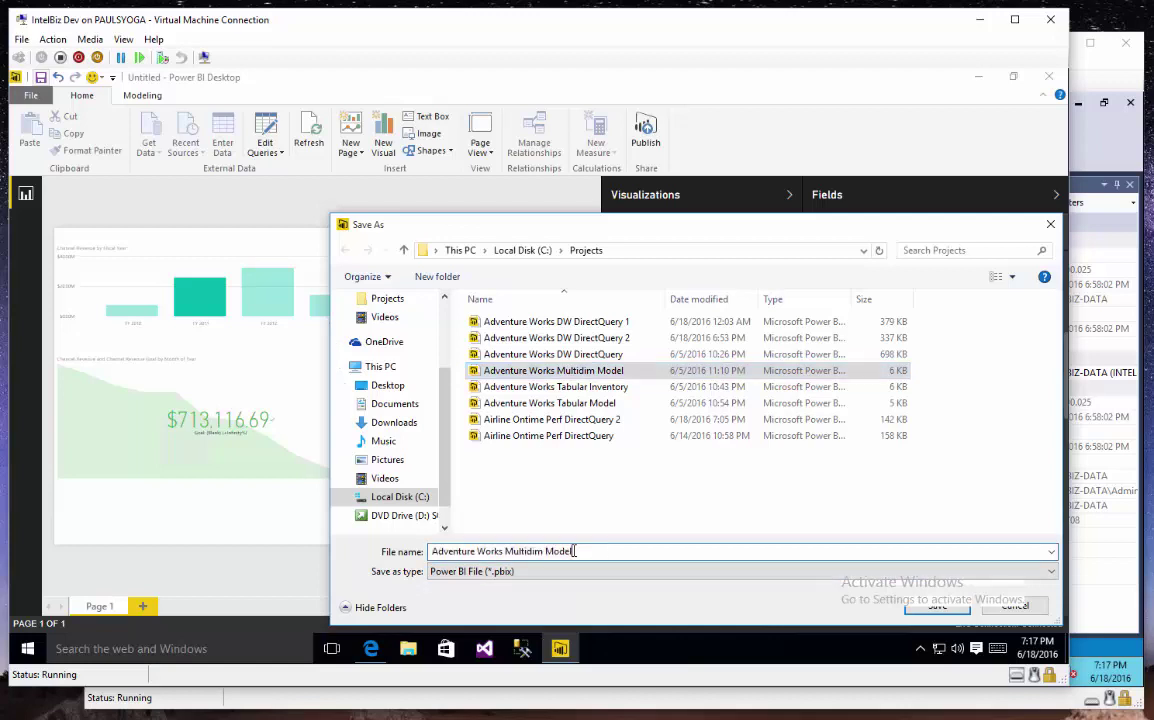
text(2)
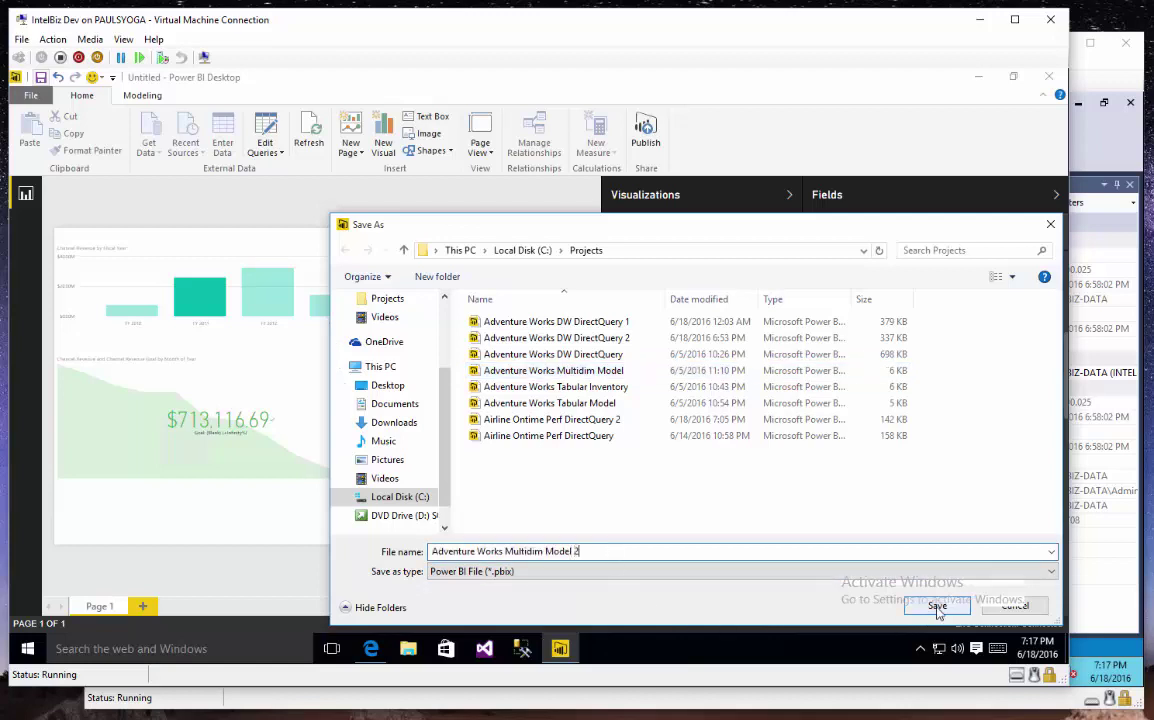
click(937, 607)
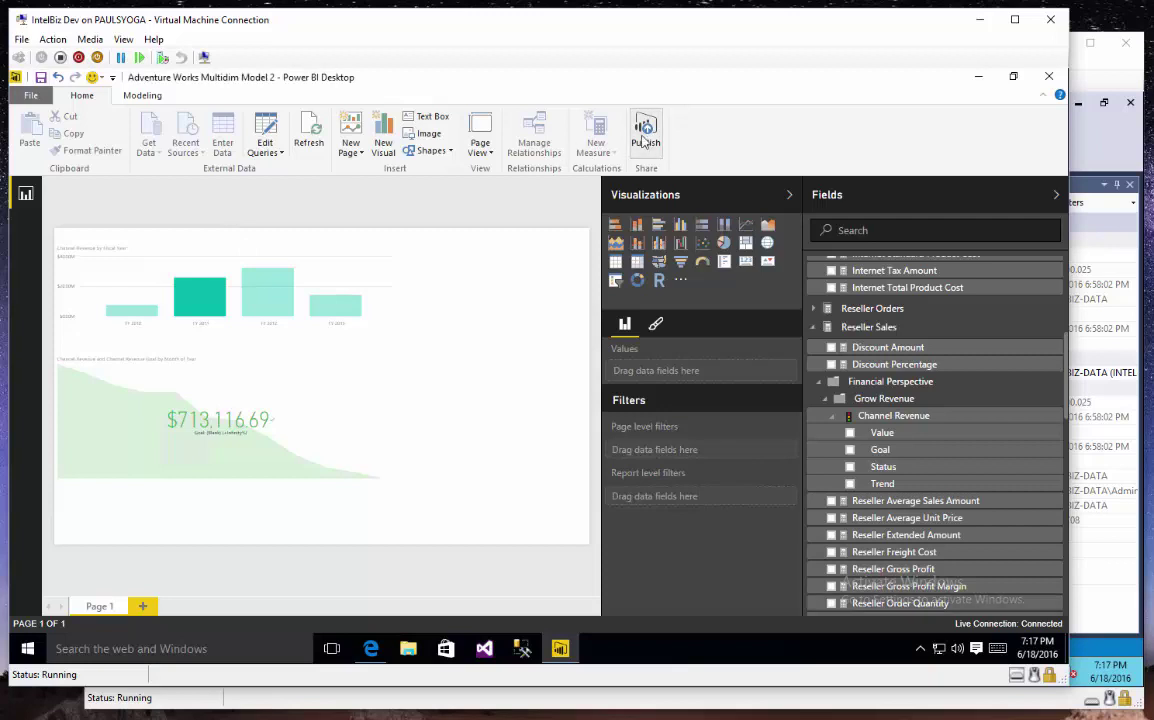
Publish Adventure Works Multidim Model 2 to the Enterprise Data workspace
click(374, 652)
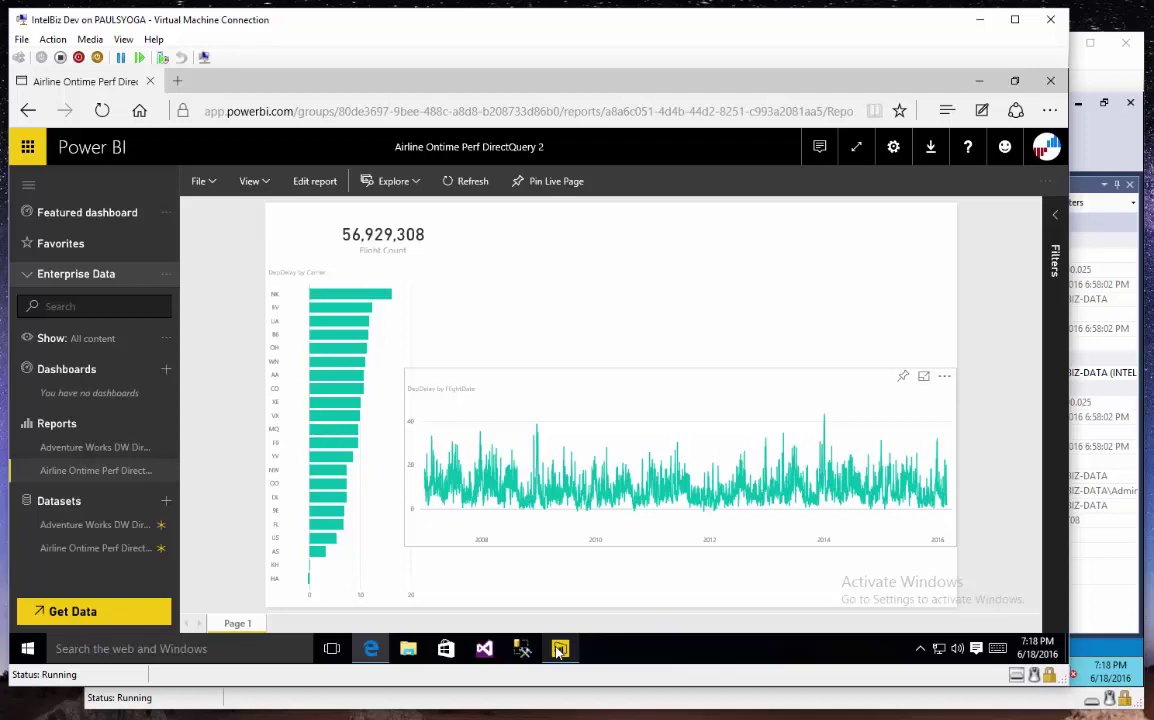
mouse_move(1037, 648)
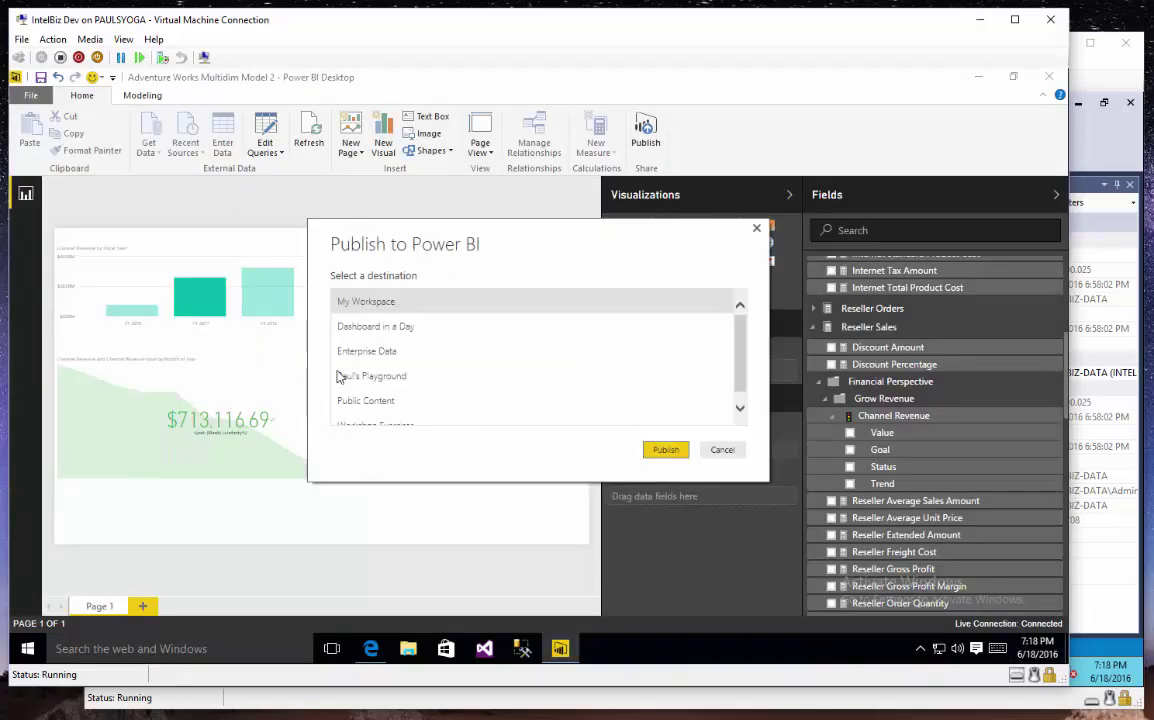
click(357, 361)
click(665, 449)
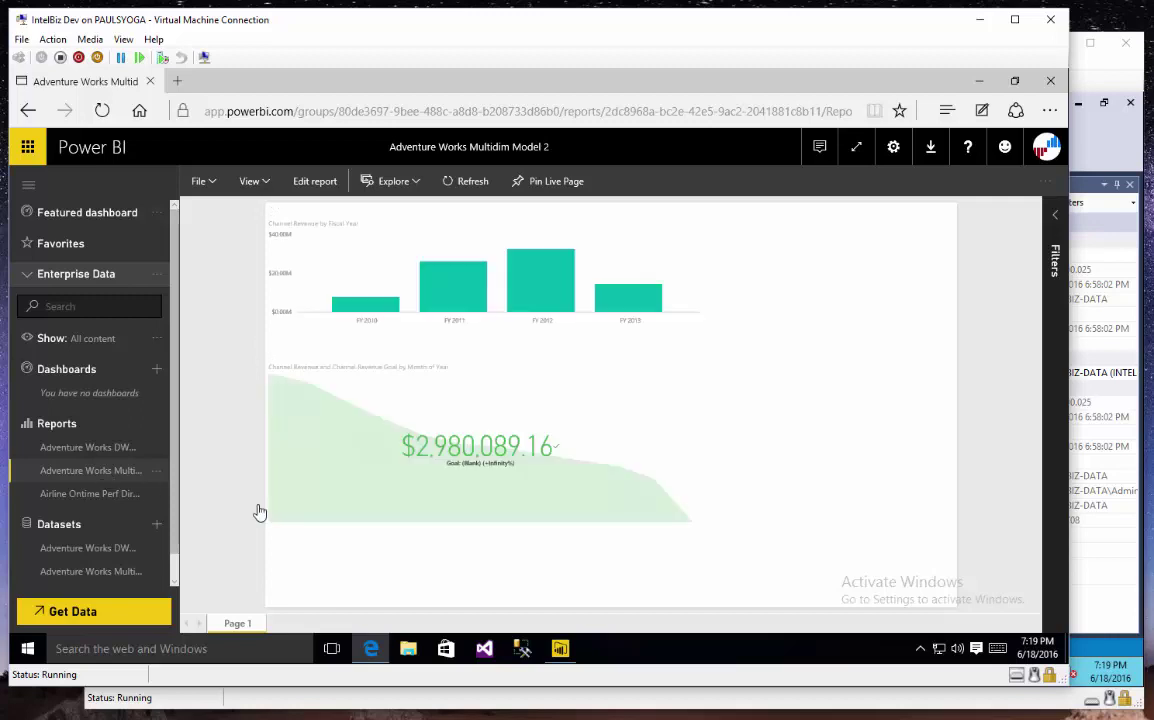
Cross-filter the KPI through the FY2010–FY2013 columns, ending on FY2013 at $2,206,725.22
click(551, 305)
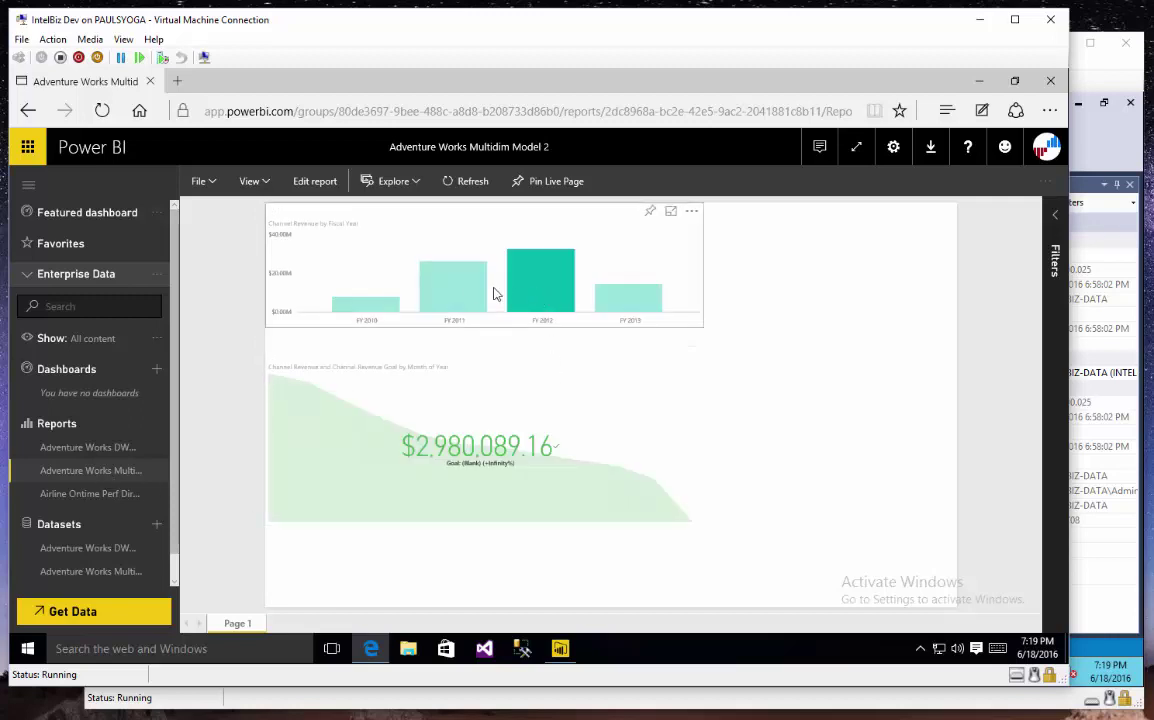
click(470, 290)
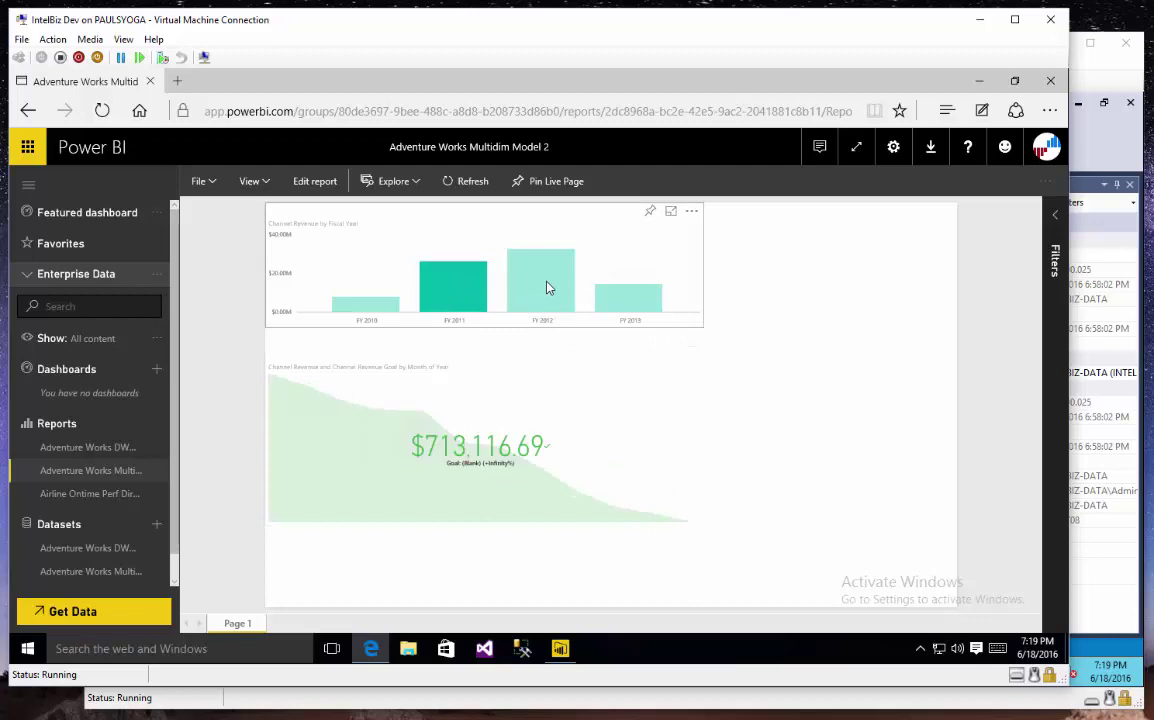
click(549, 288)
click(636, 305)
click(381, 310)
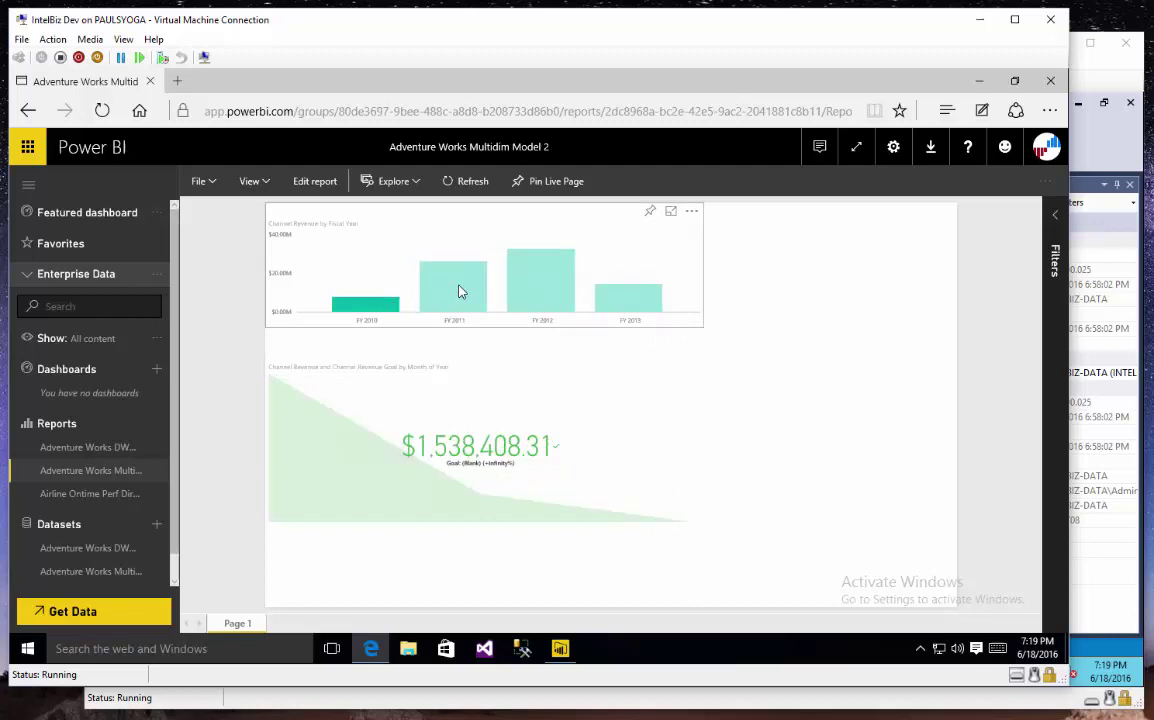
click(458, 291)
click(537, 286)
click(631, 300)
click(549, 288)
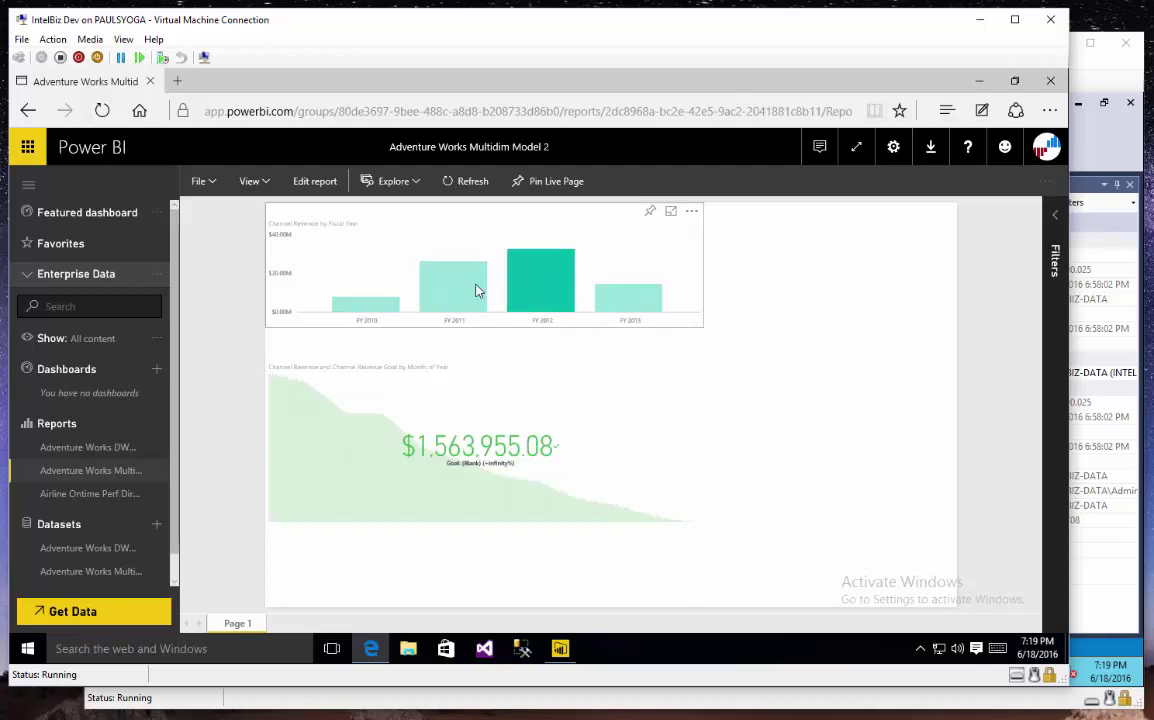
click(450, 298)
click(381, 305)
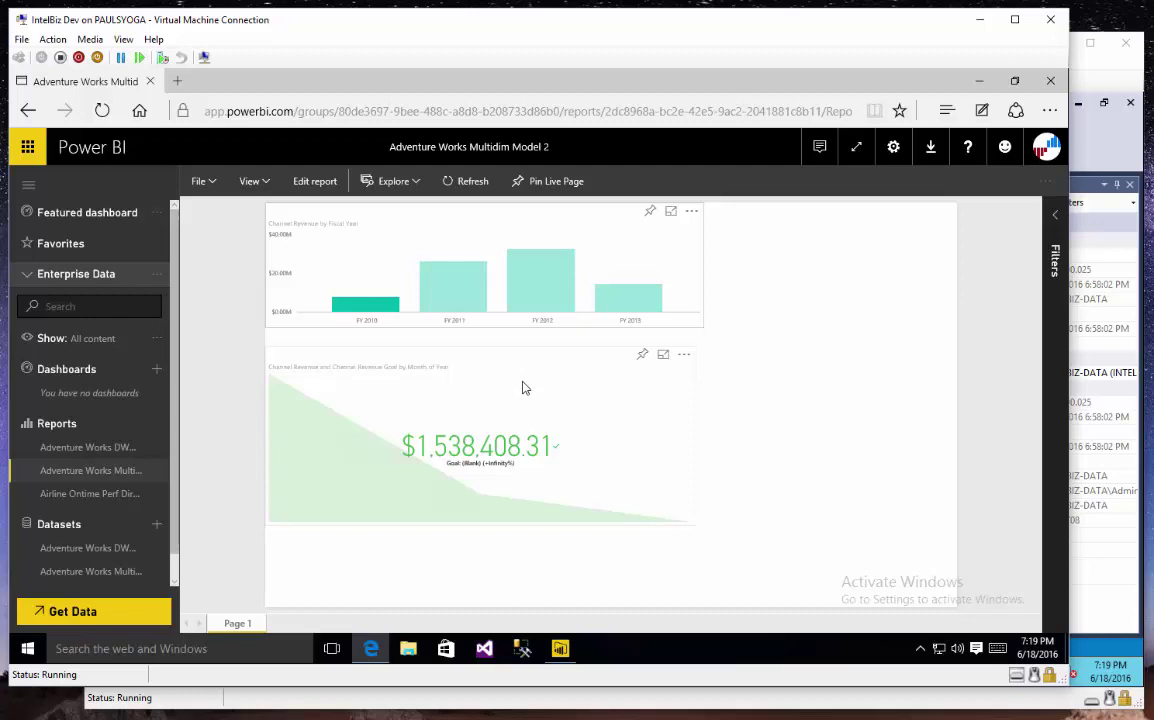
click(510, 290)
click(478, 290)
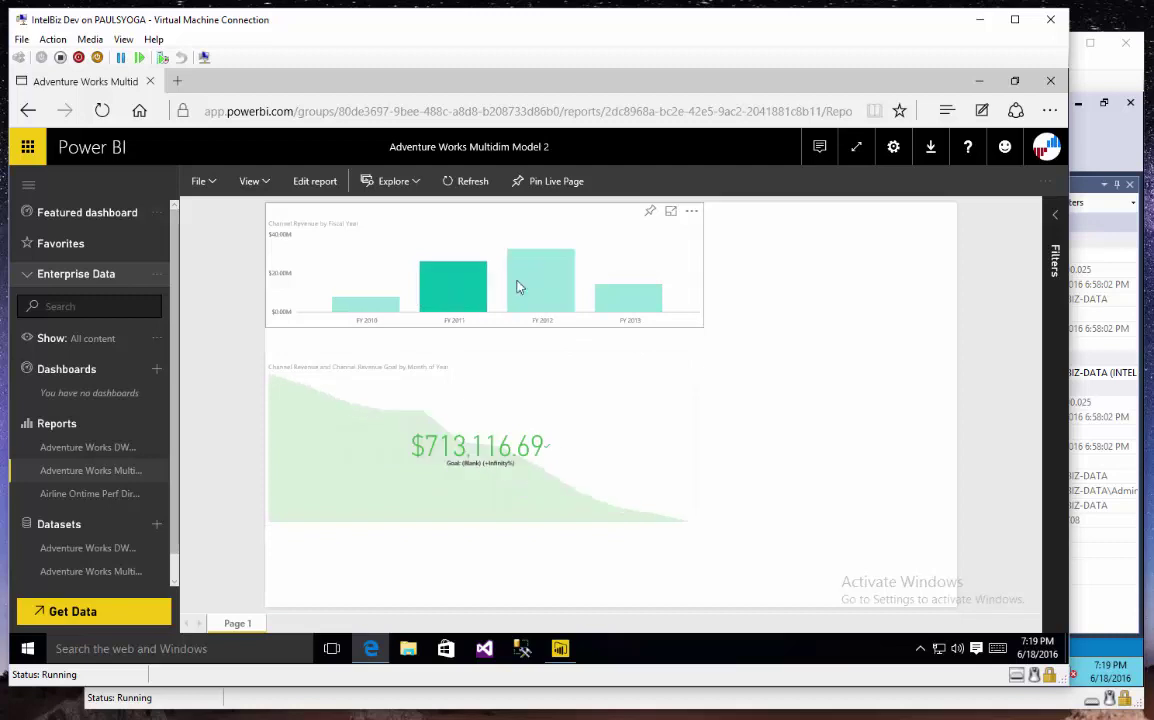
click(518, 286)
click(641, 305)
click(538, 286)
click(466, 292)
click(385, 307)
click(458, 292)
click(566, 298)
click(628, 300)
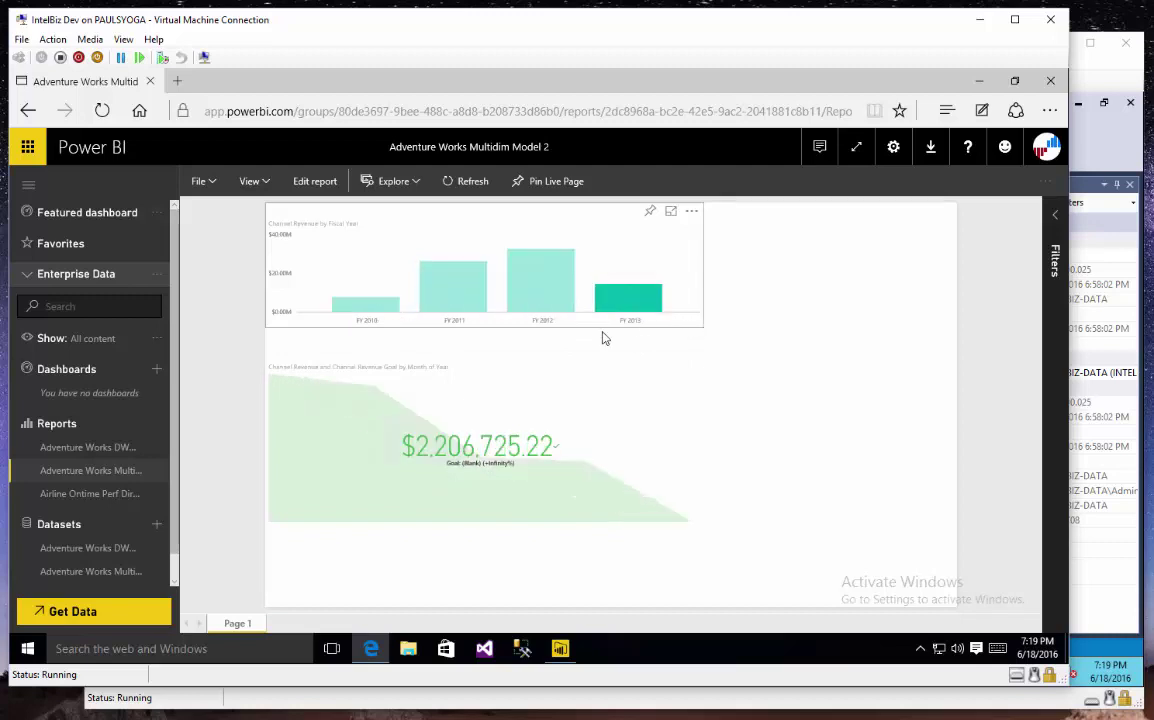
click(538, 291)
click(443, 298)
click(370, 305)
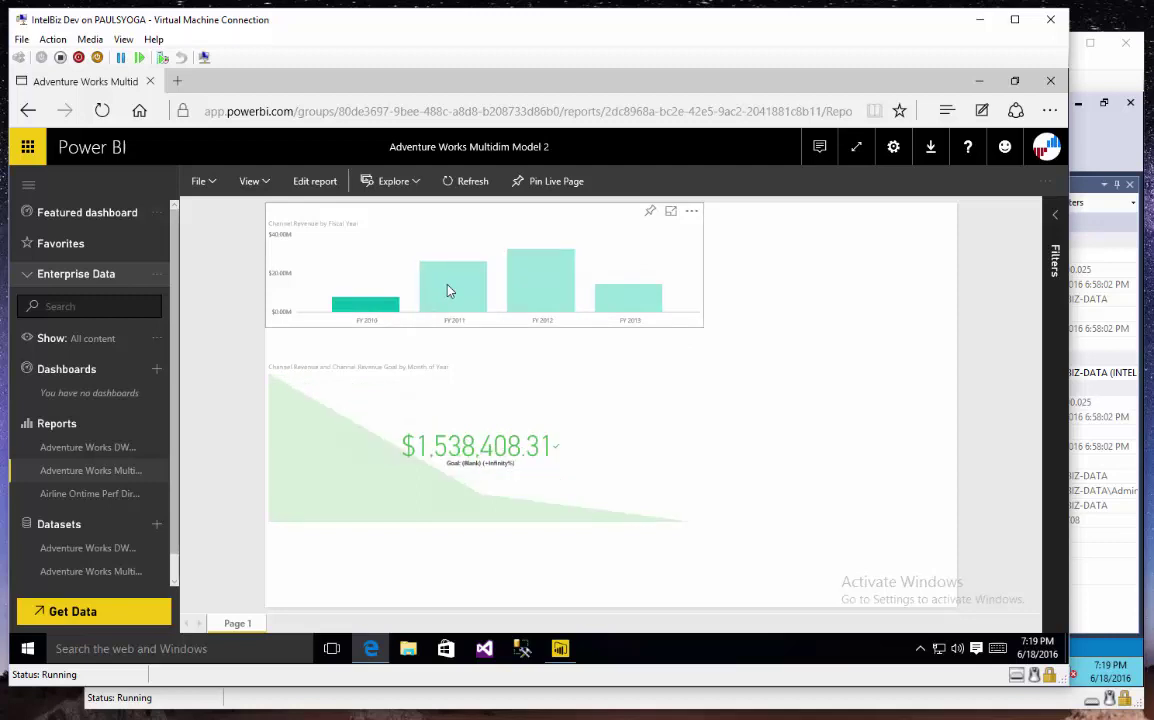
click(451, 291)
click(545, 296)
click(632, 302)
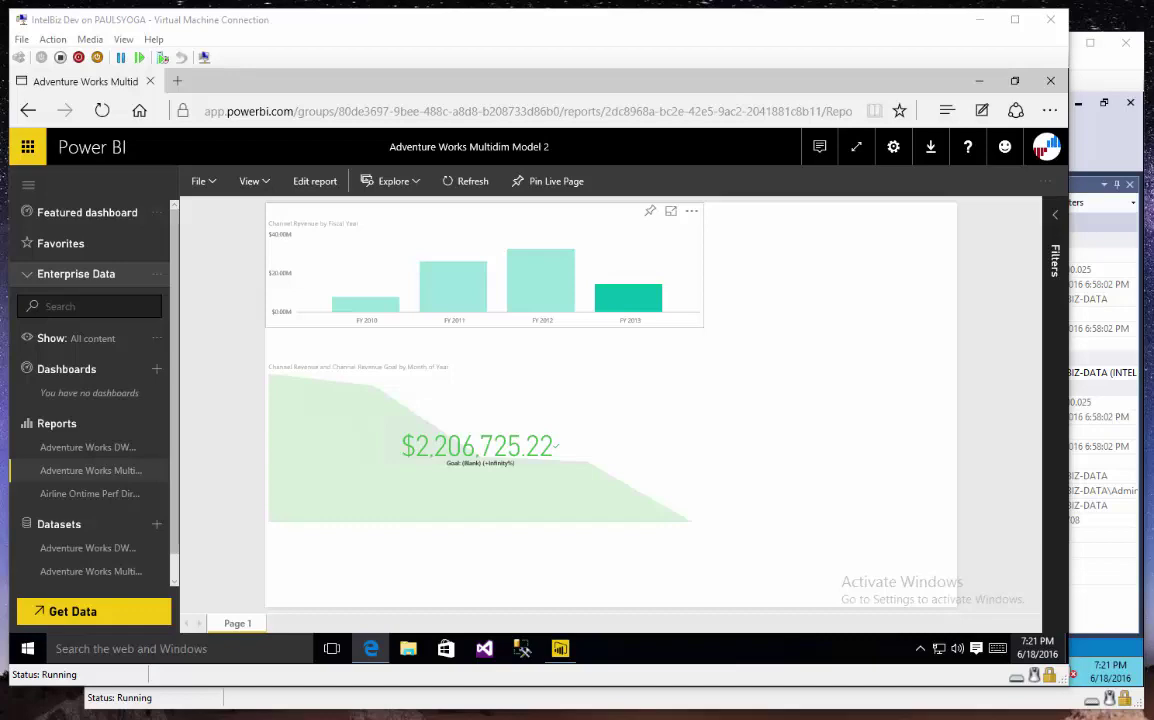
Switch to the IntelBiz Data Center VM running SQL Server Management Studio
click(405, 704)
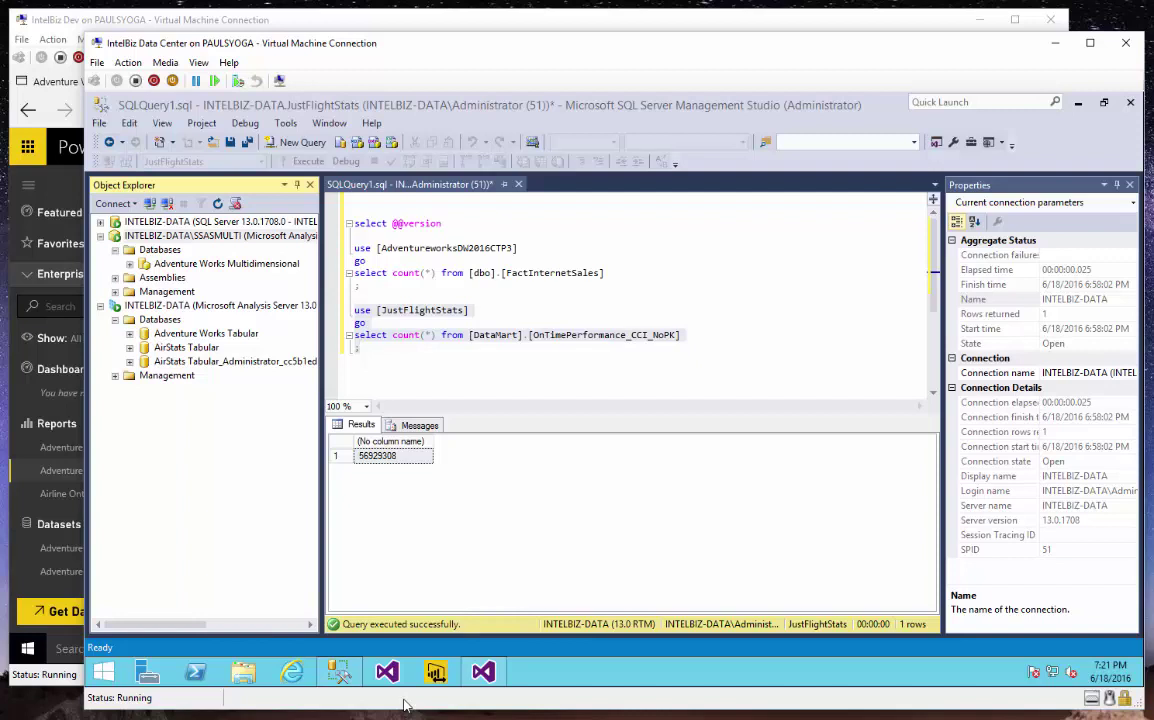
Bring up the AirStats Tabular project and select the measure cell under FlightDate
mouse_move(484, 674)
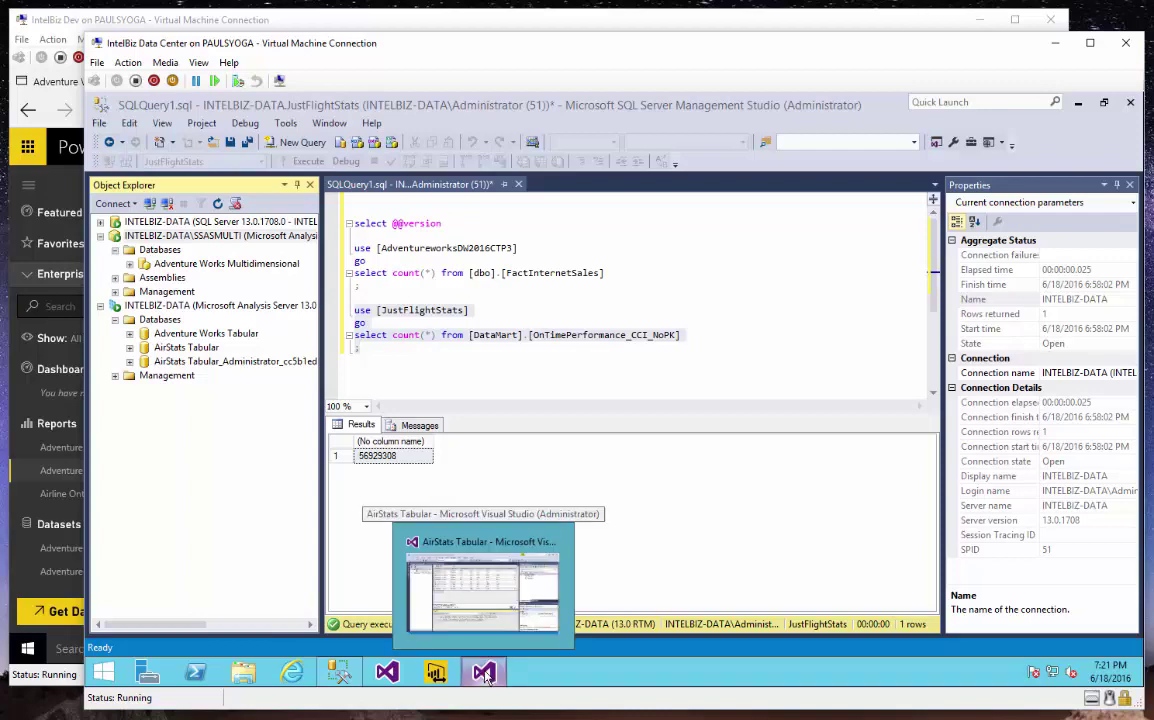
click(483, 595)
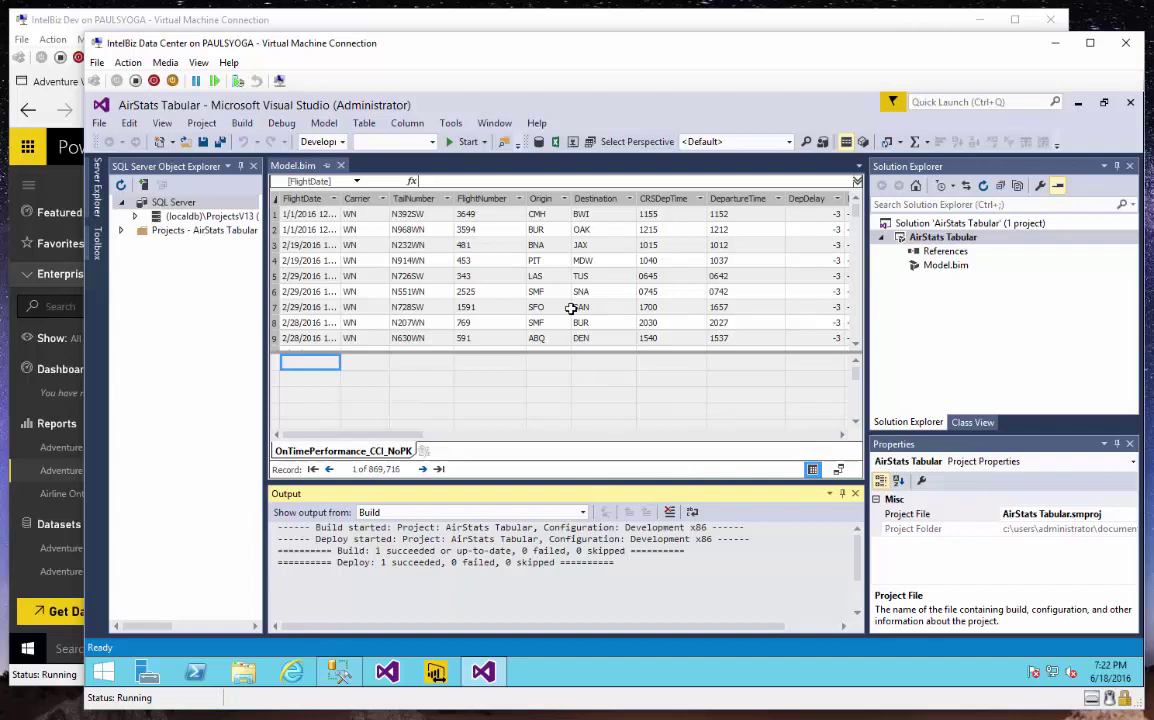
click(423, 363)
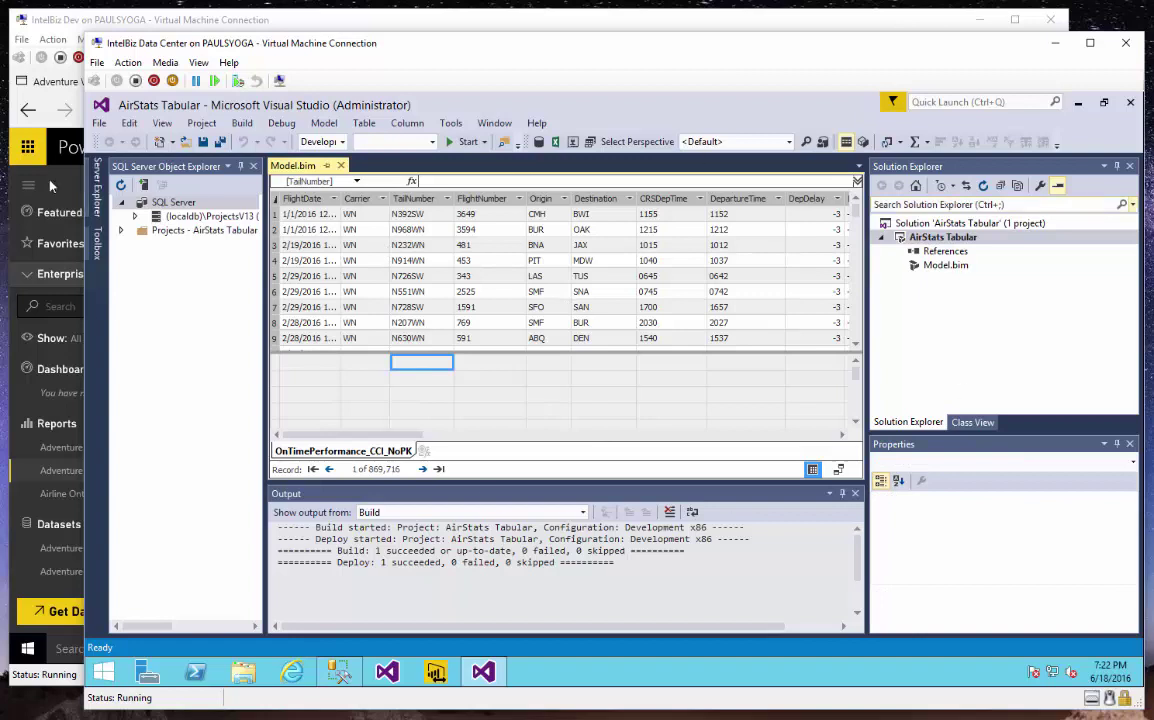
click(318, 362)
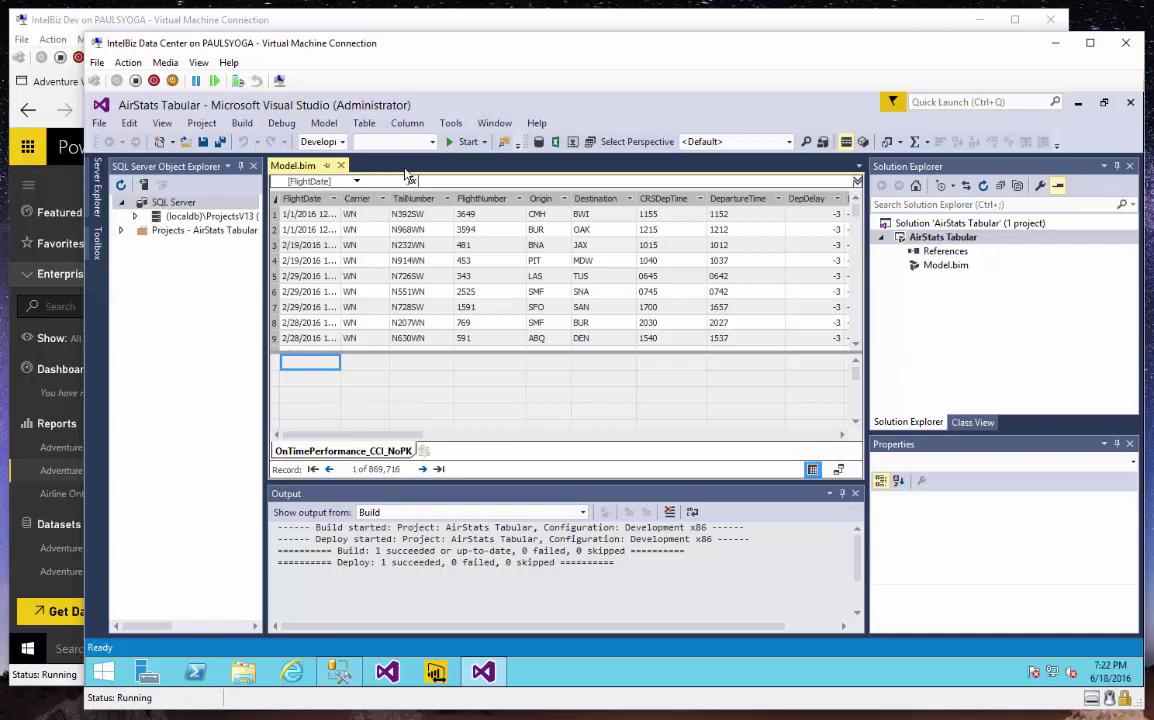
Enter the measure Flight Count:=COUNTROWS('OnTimePerformance_CCI_NoPK') in the measure grid
click(449, 182)
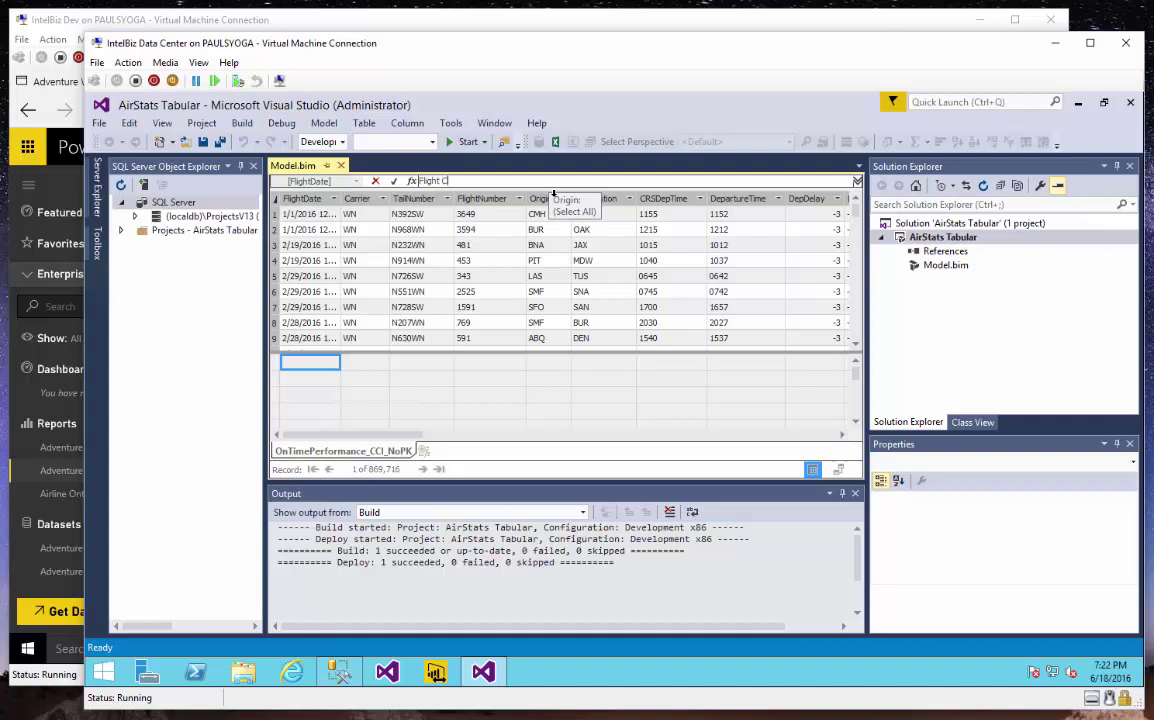
text(Flight Count)
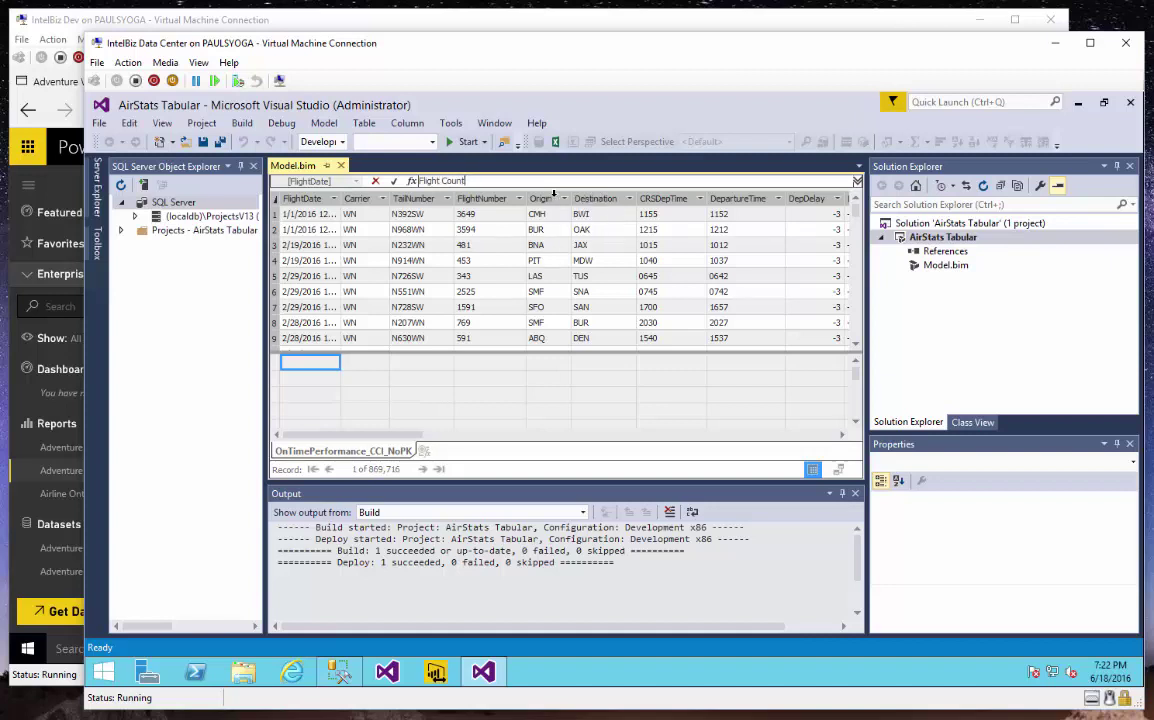
text(:=)
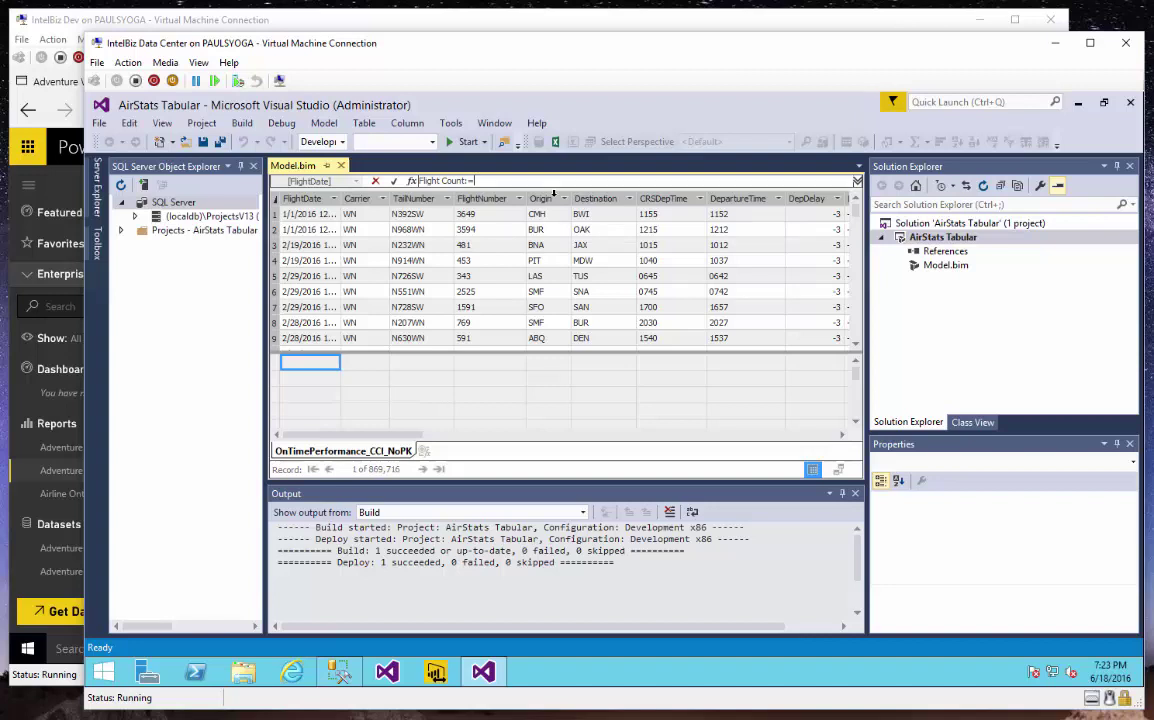
text(COU)
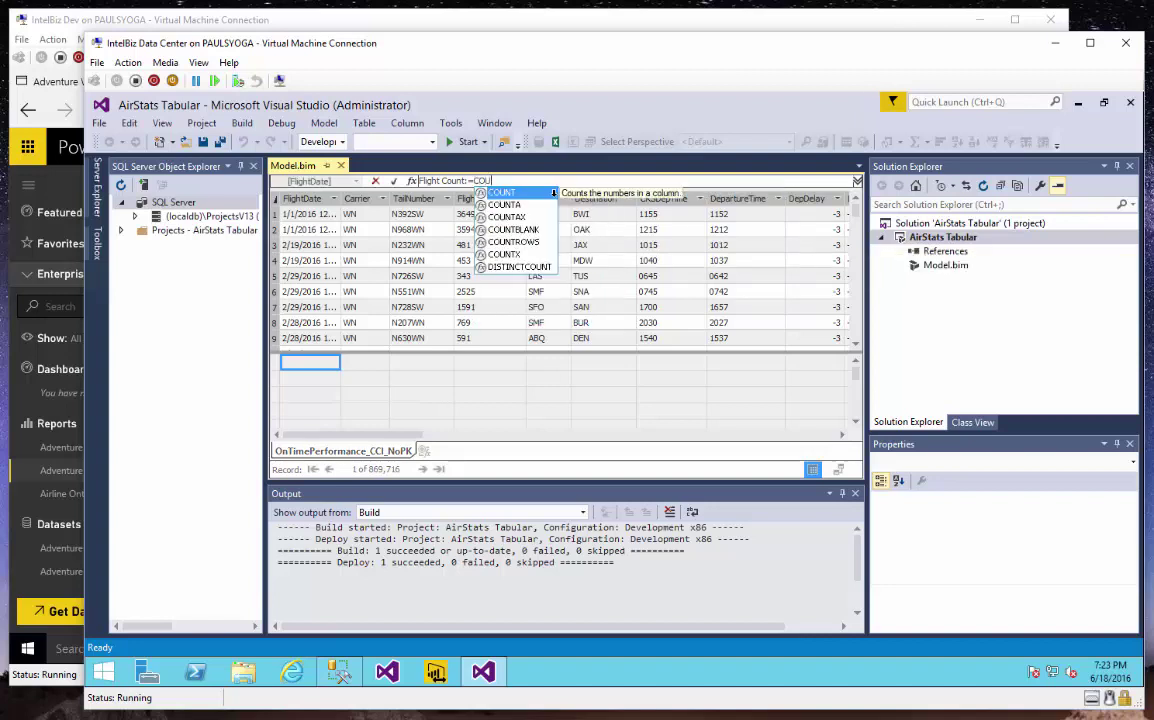
key(Down)
key(Down)
key(Down)
key(Down)
text(()
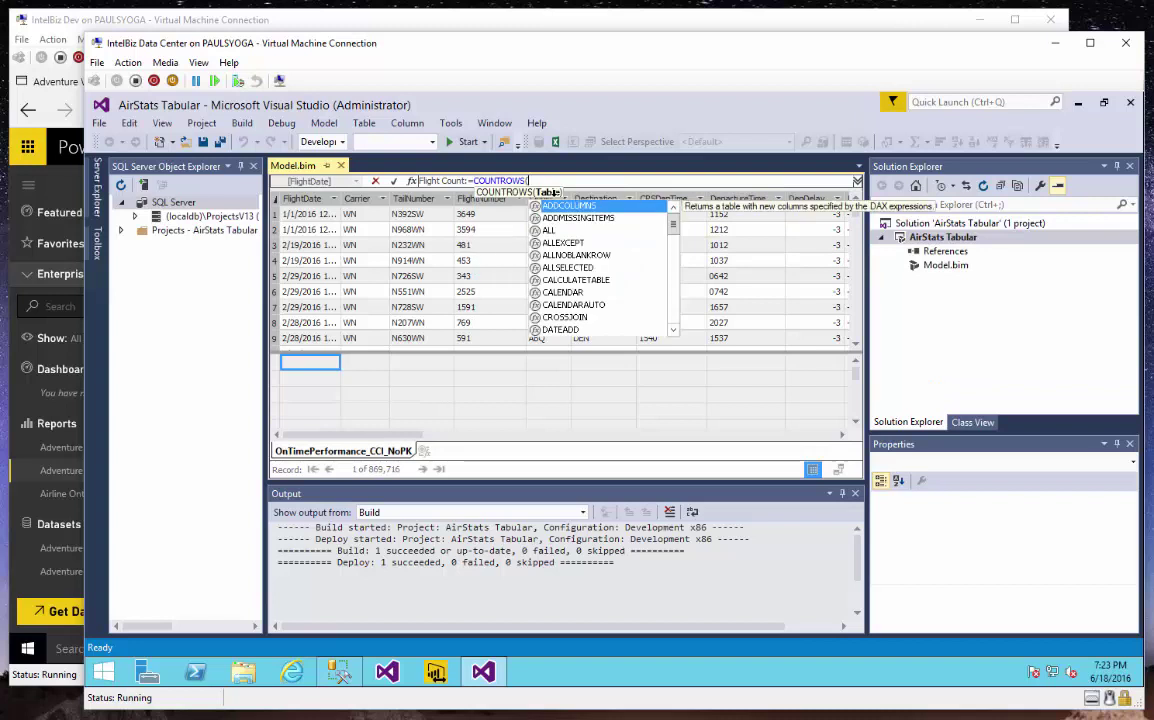
text(')
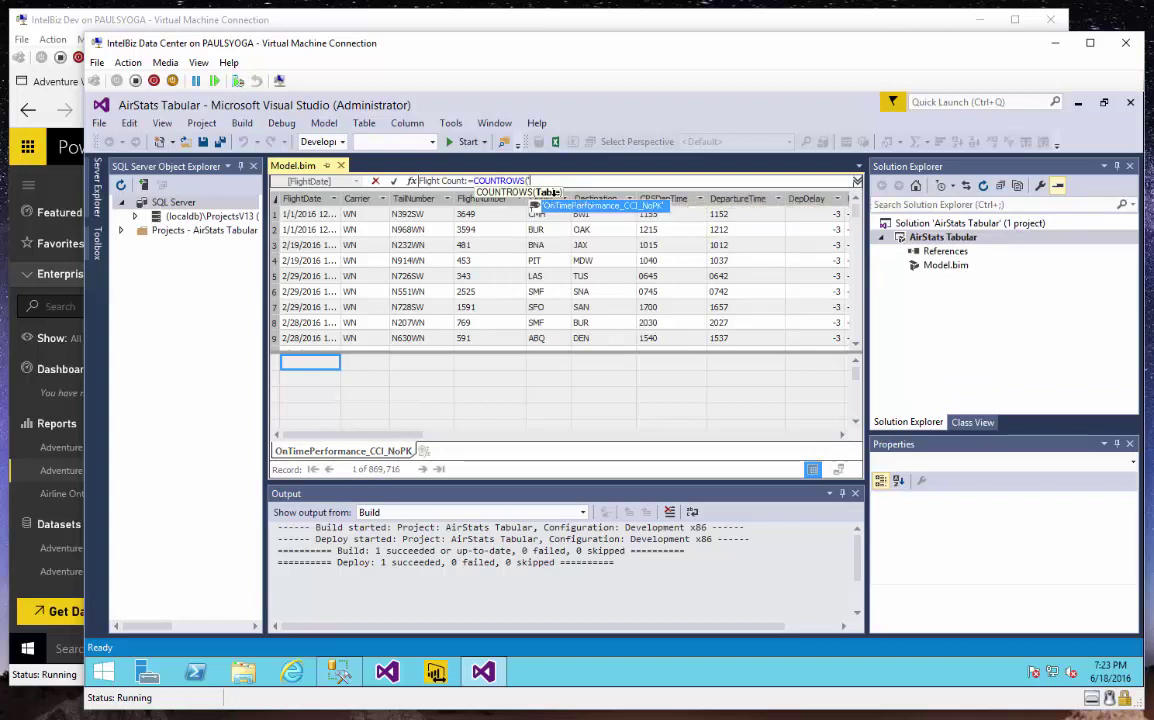
key(Tab)
text())
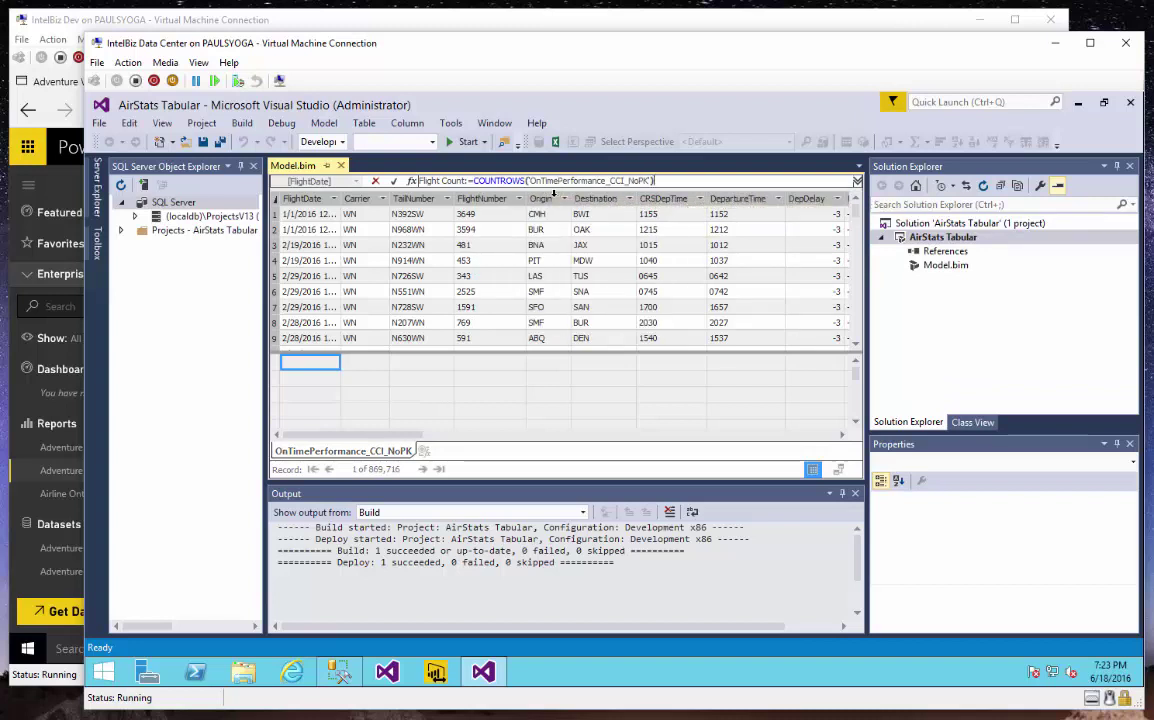
key(Return)
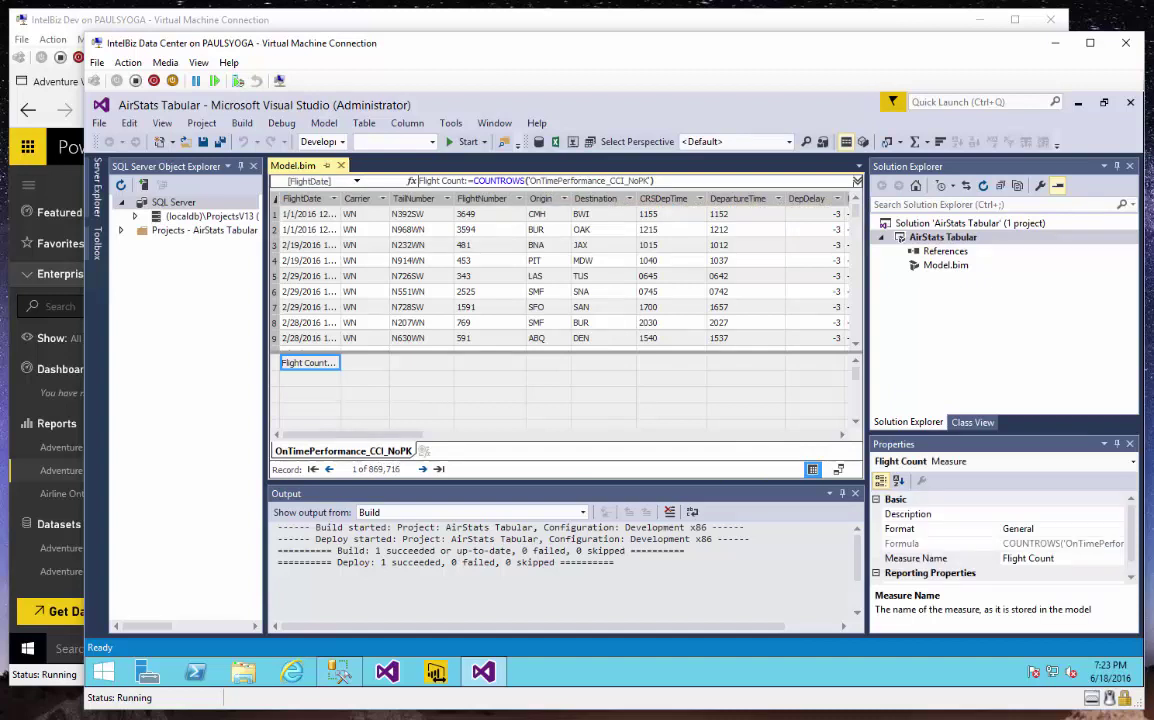
click(1040, 528)
Set Flight Count's Format to Whole Number and Show Thousand Separator to True
click(1117, 529)
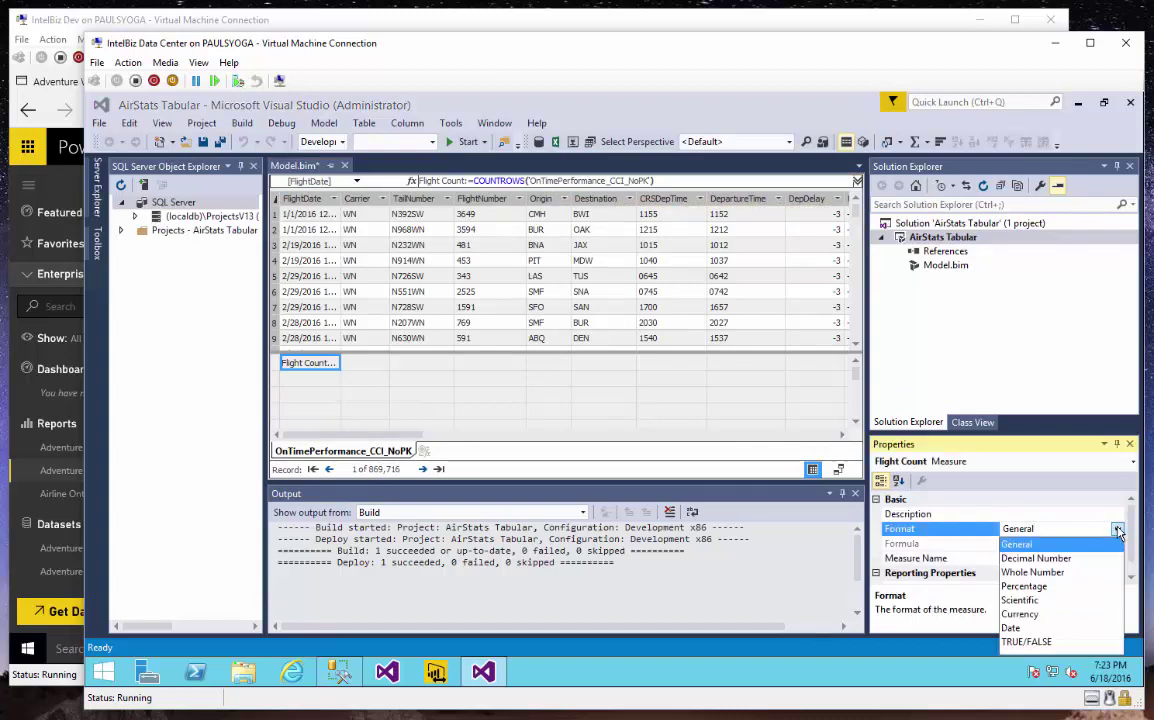
click(1038, 572)
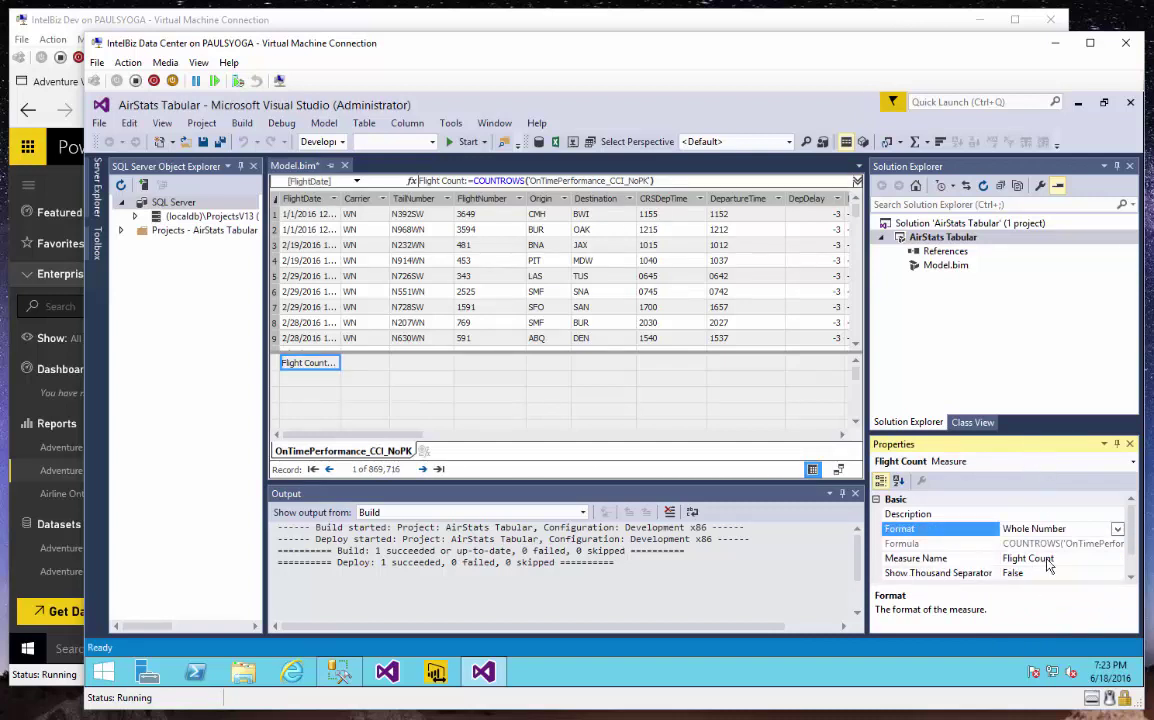
click(1068, 579)
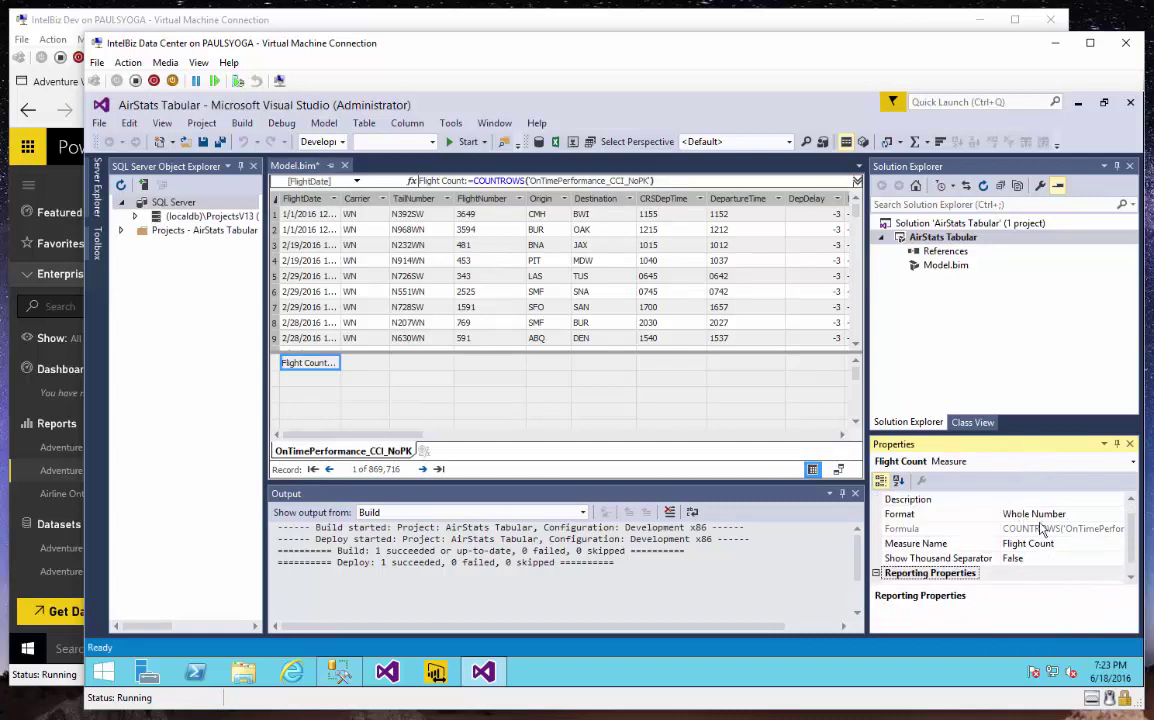
drag(997, 428, 997, 369)
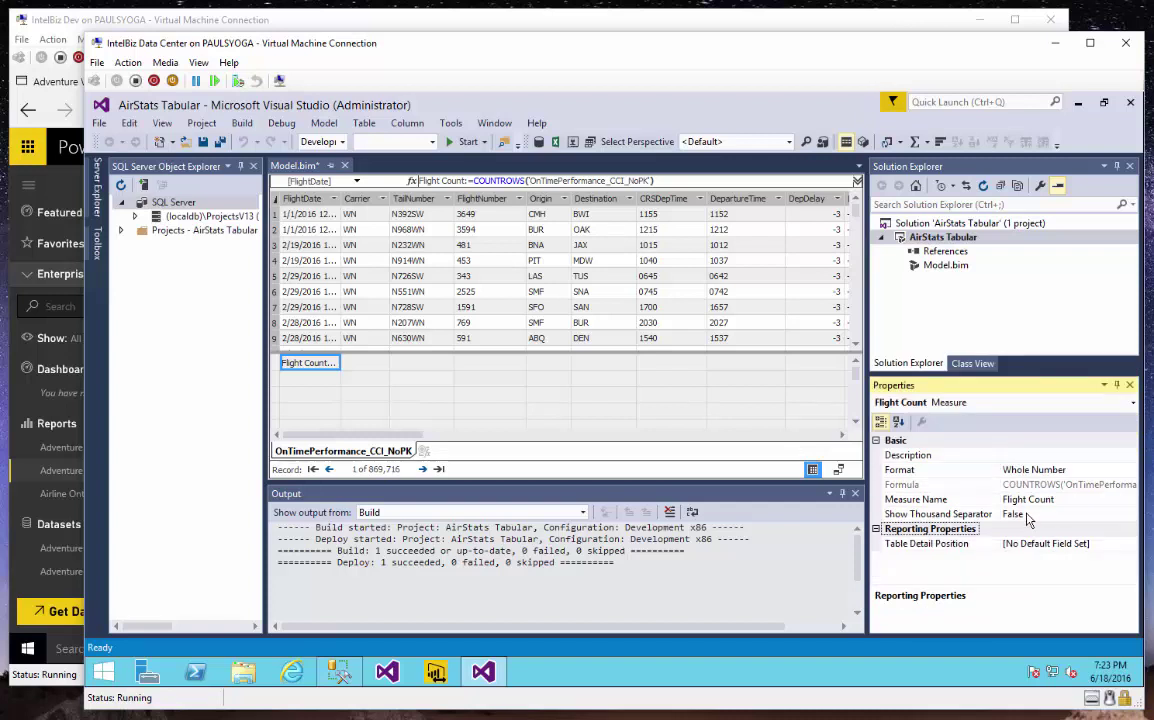
click(1071, 511)
click(1130, 514)
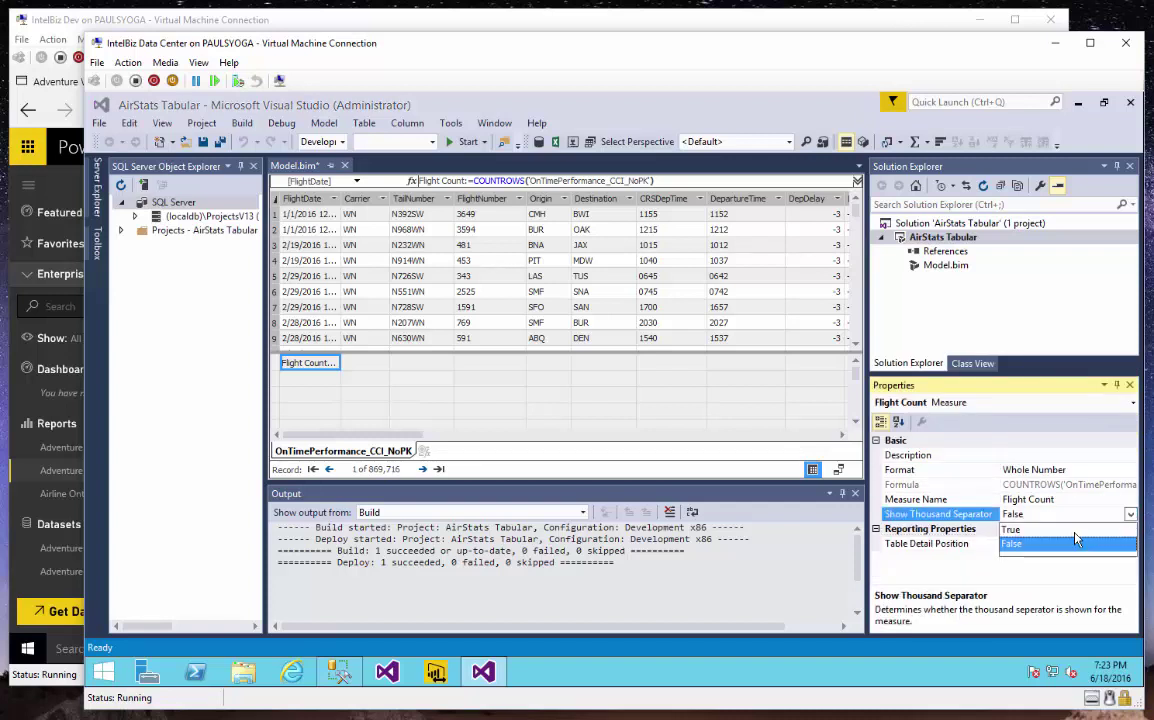
click(1130, 514)
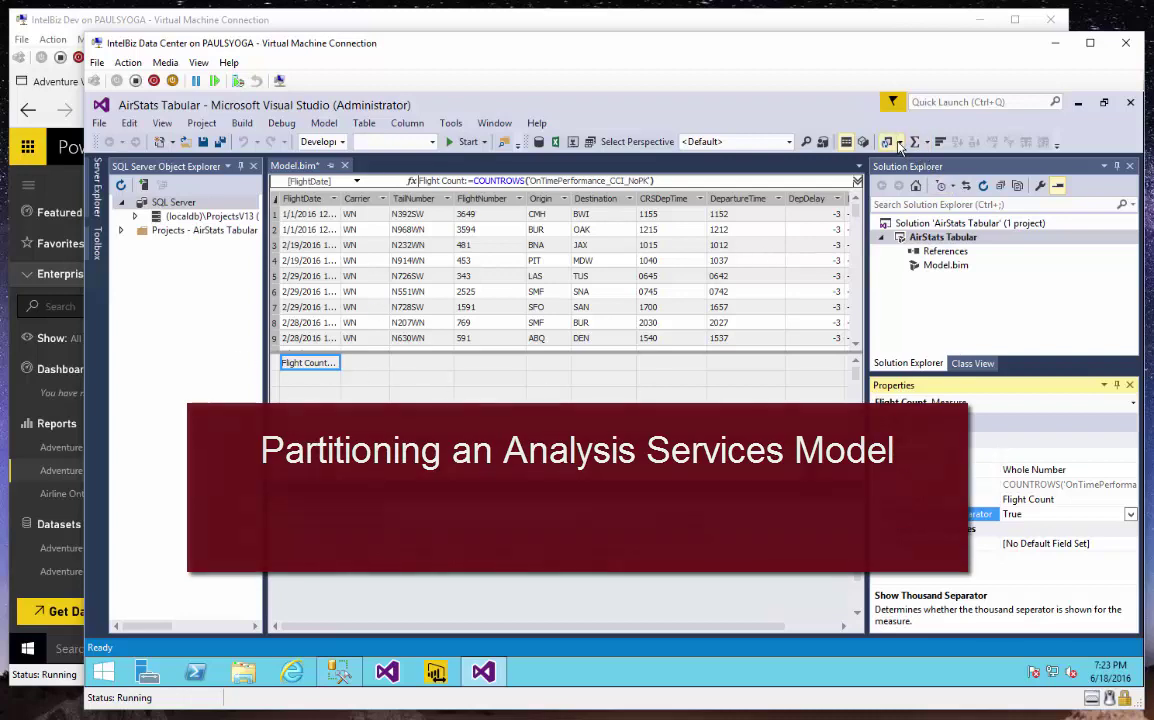
click(863, 142)
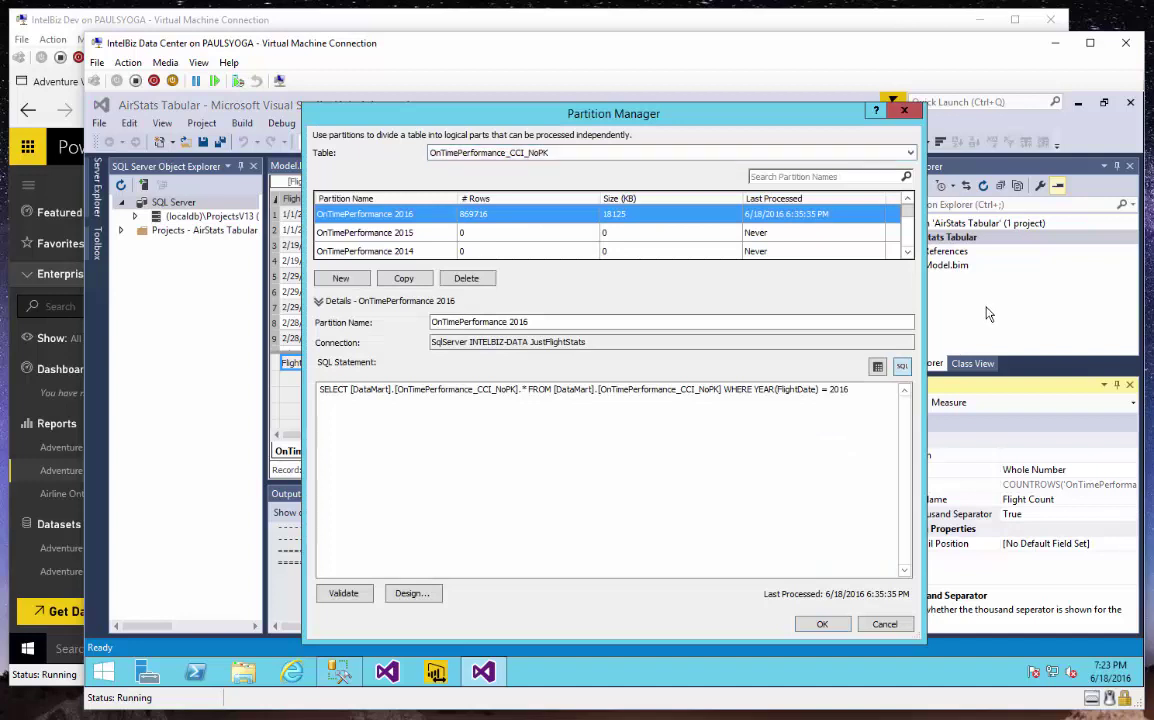
drag(666, 104, 630, 97)
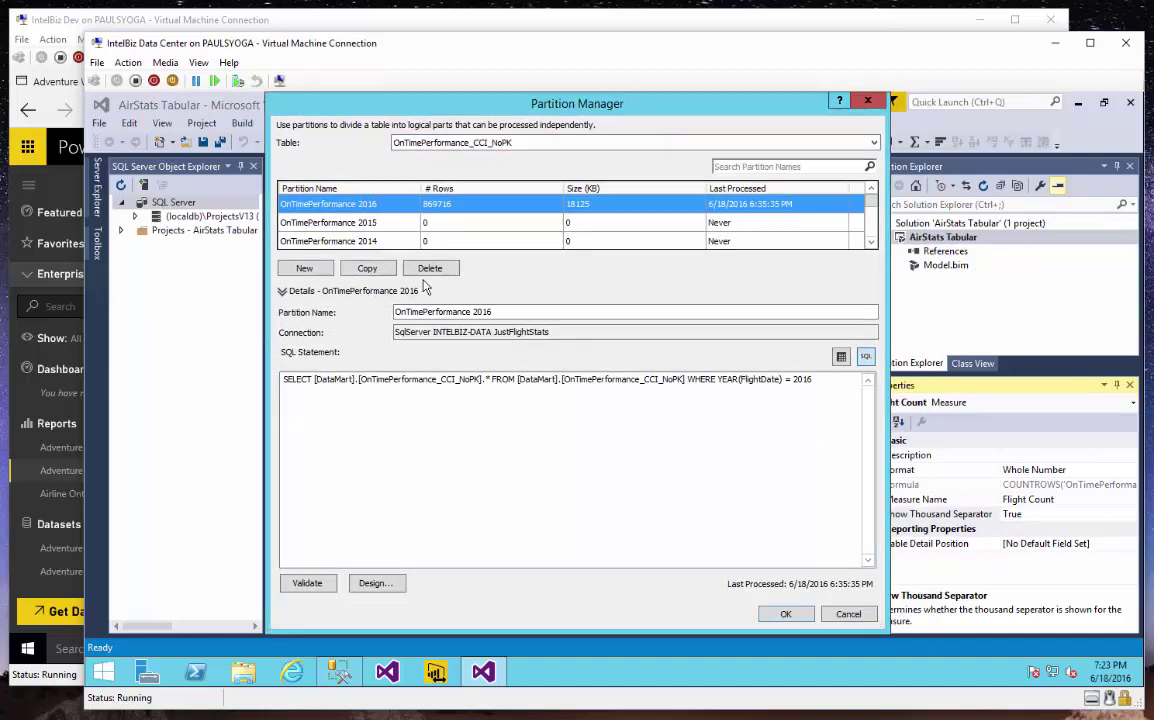
click(283, 290)
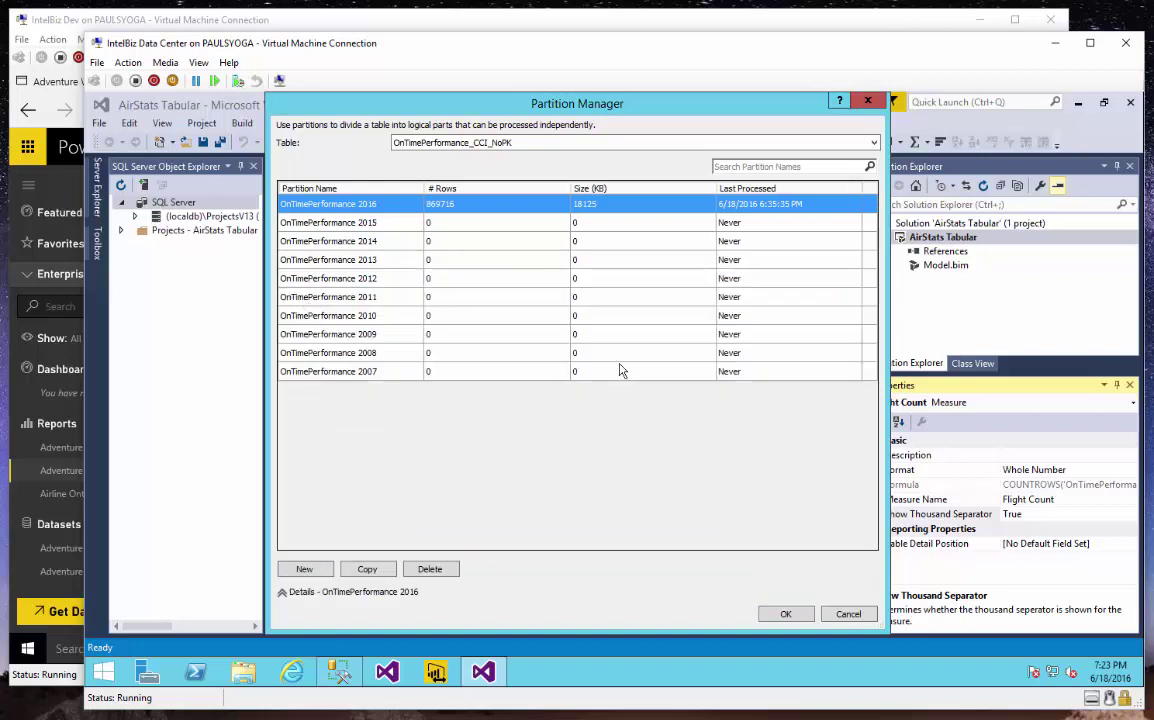
click(381, 372)
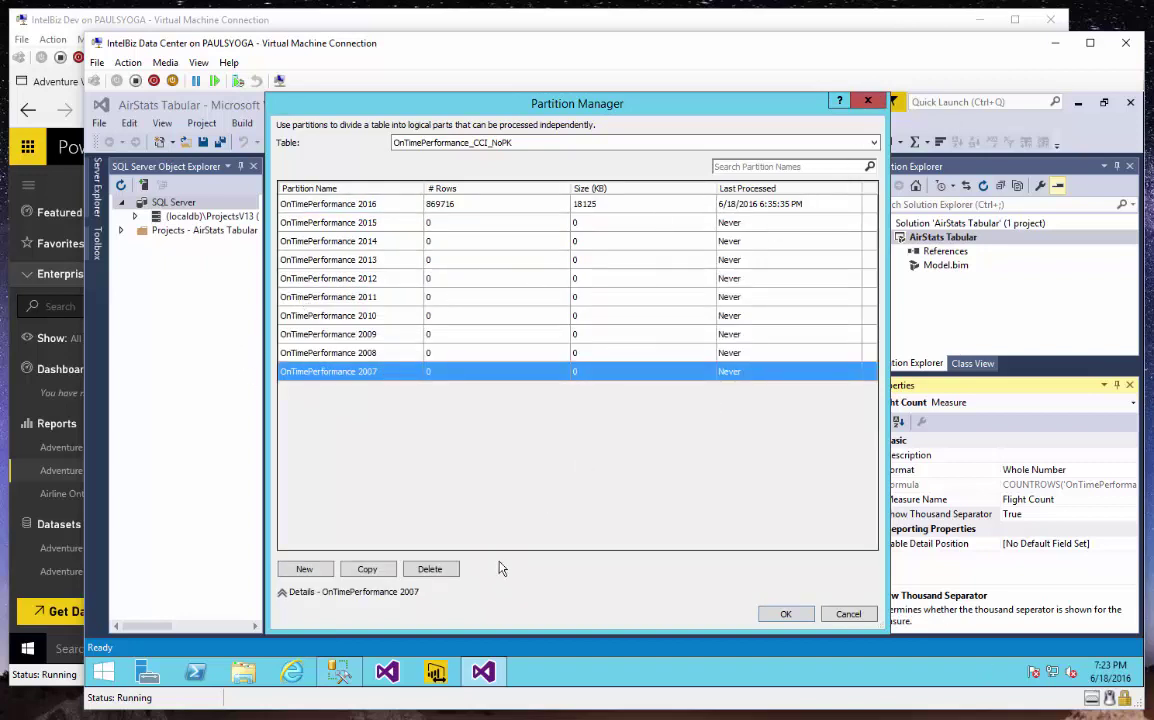
click(283, 591)
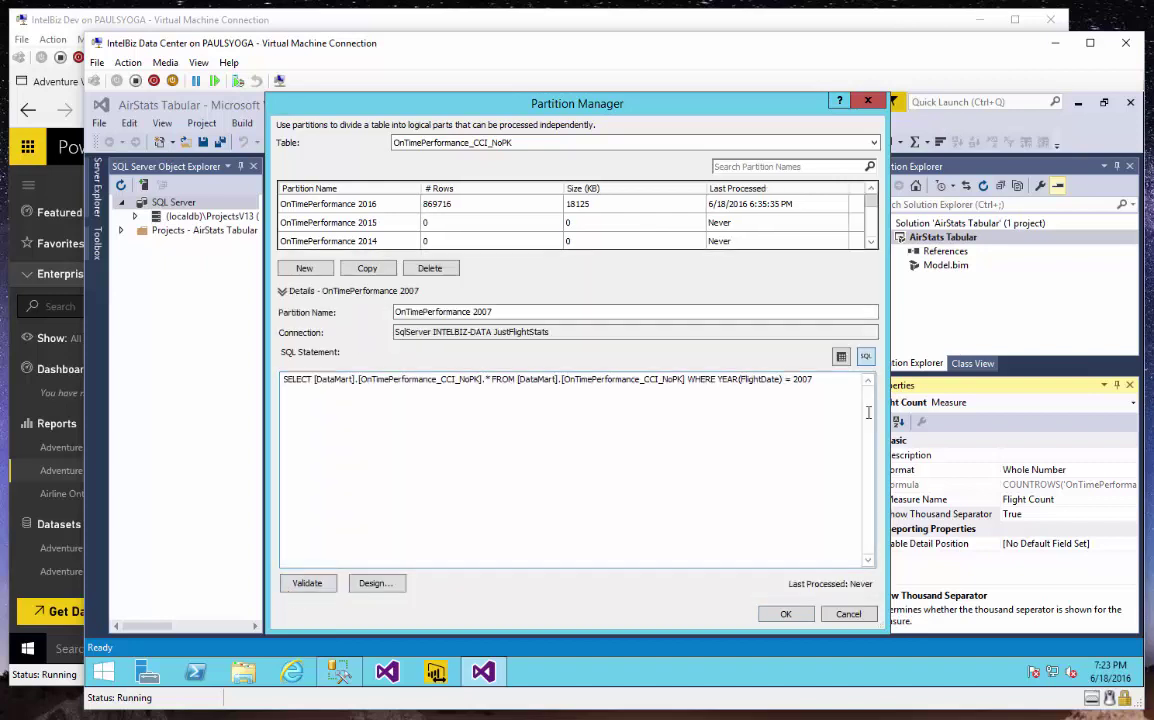
drag(833, 379, 190, 380)
click(818, 379)
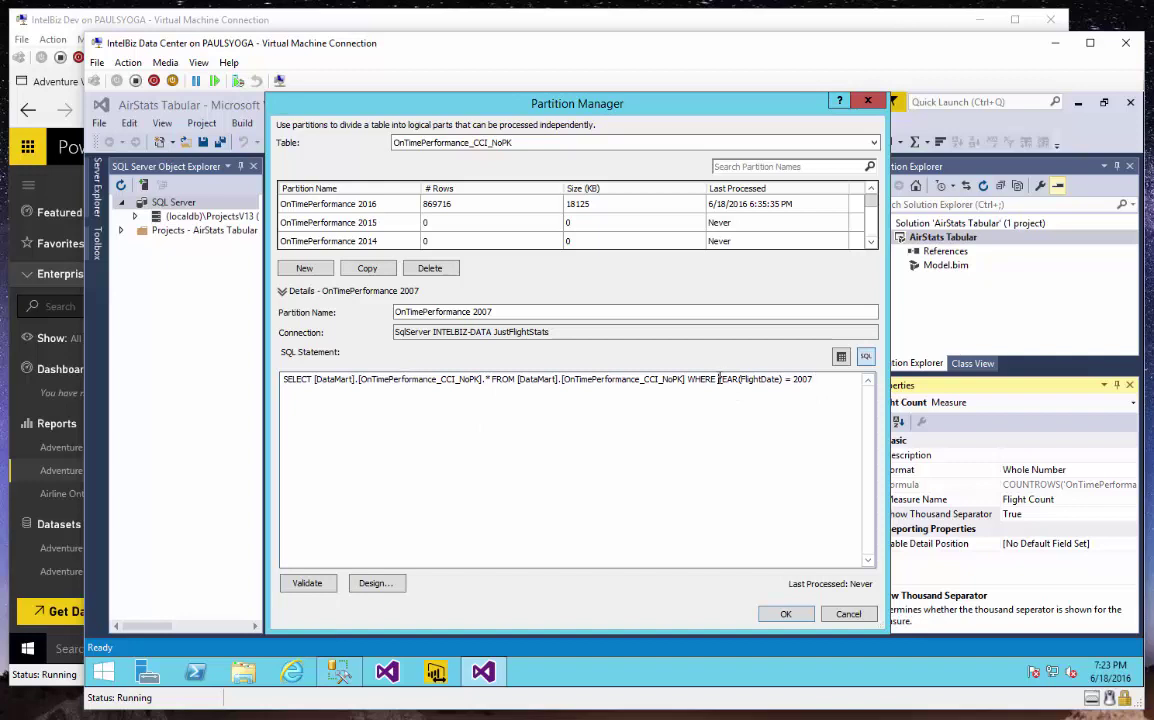
drag(719, 379, 831, 379)
click(729, 379)
drag(740, 379, 826, 379)
click(792, 379)
scroll(790, 205, down, 3)
click(384, 208)
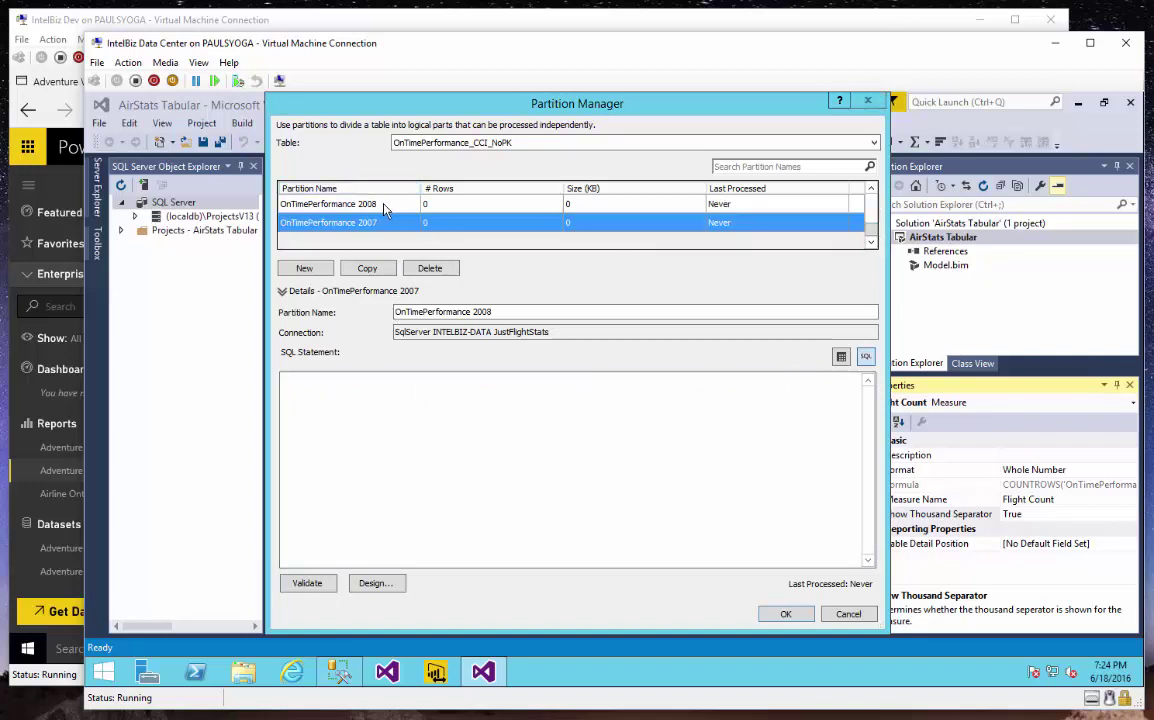
scroll(787, 182, up, 1)
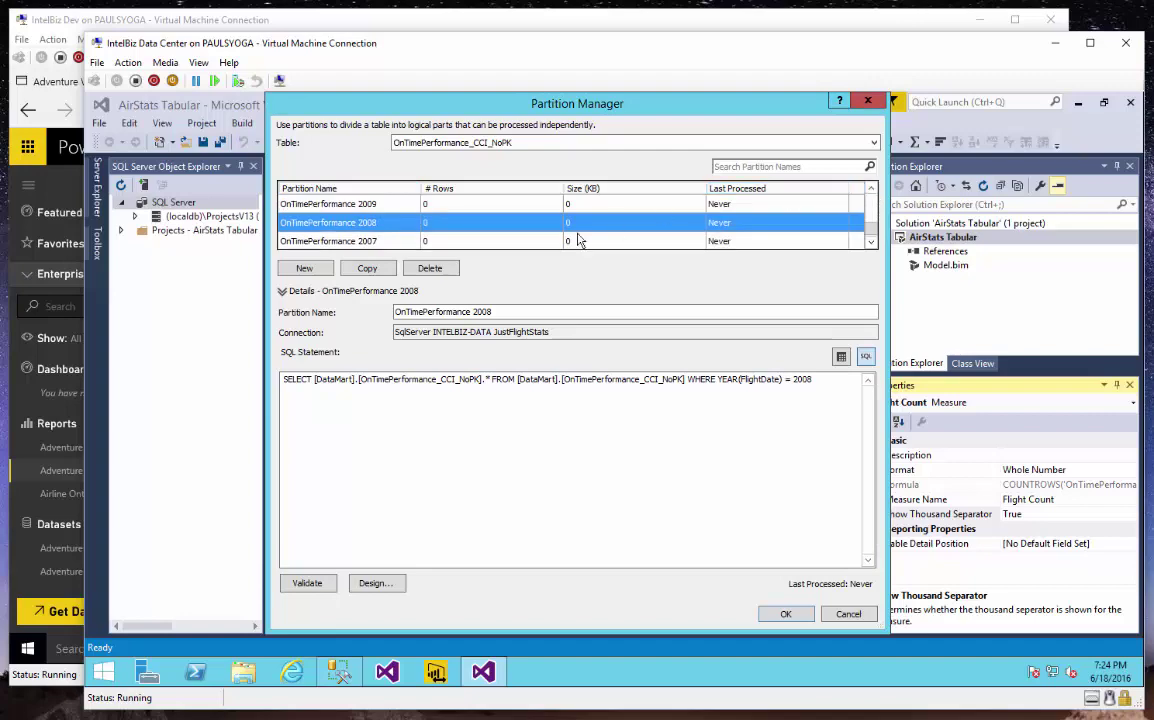
click(355, 203)
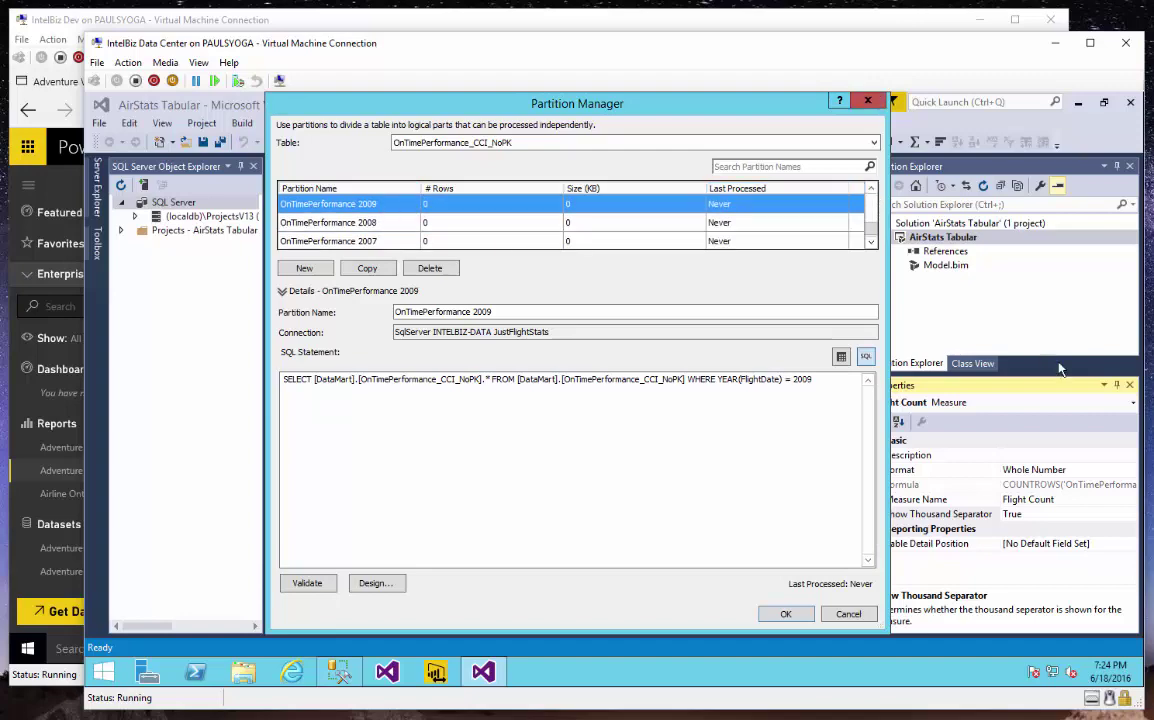
click(850, 614)
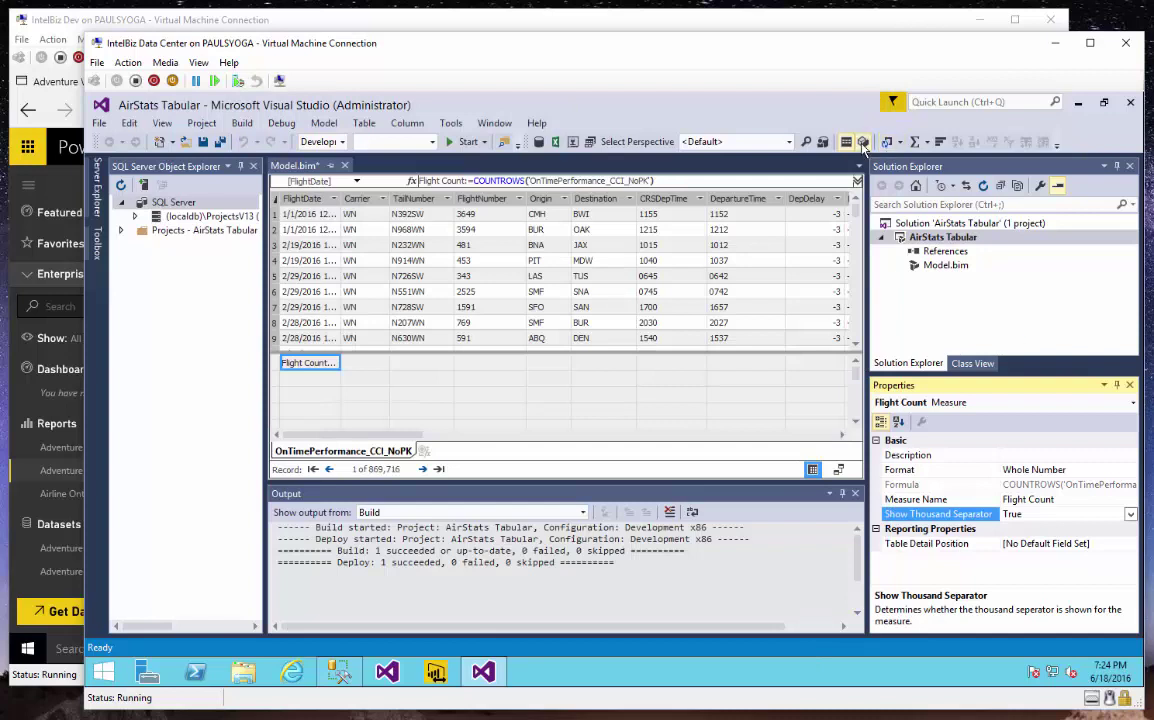
Process only the OnTimePerformance 2016 partition, loading 869,716 rows, and close the results
click(900, 147)
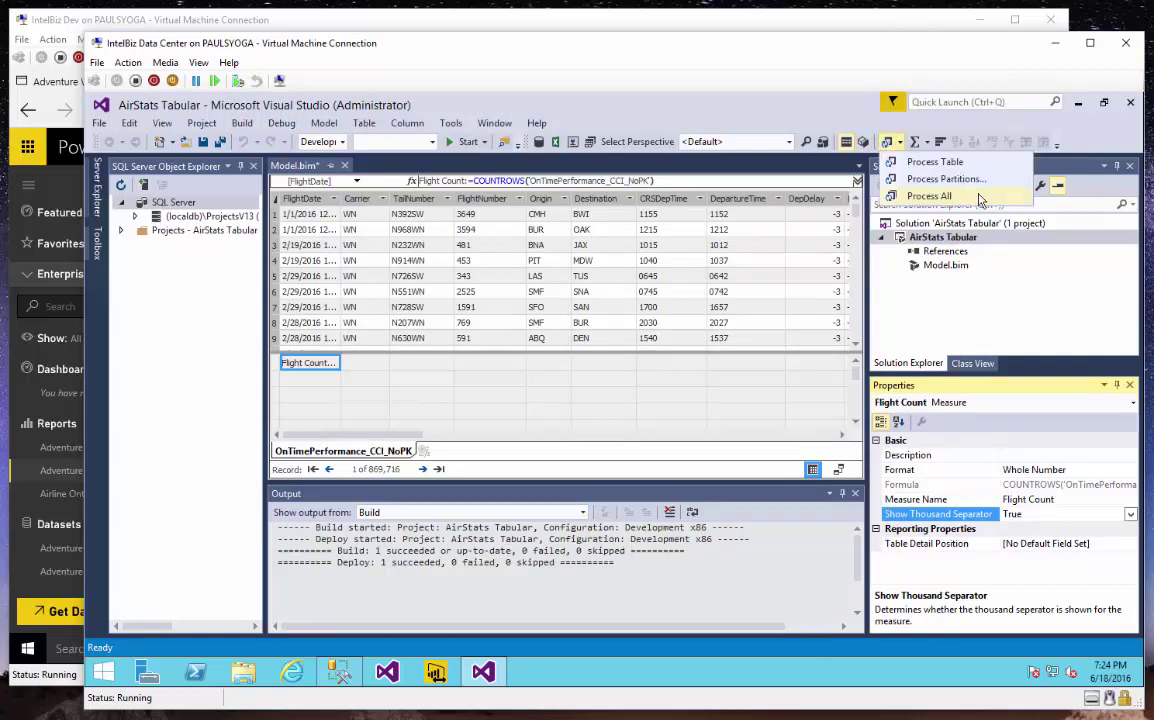
click(884, 177)
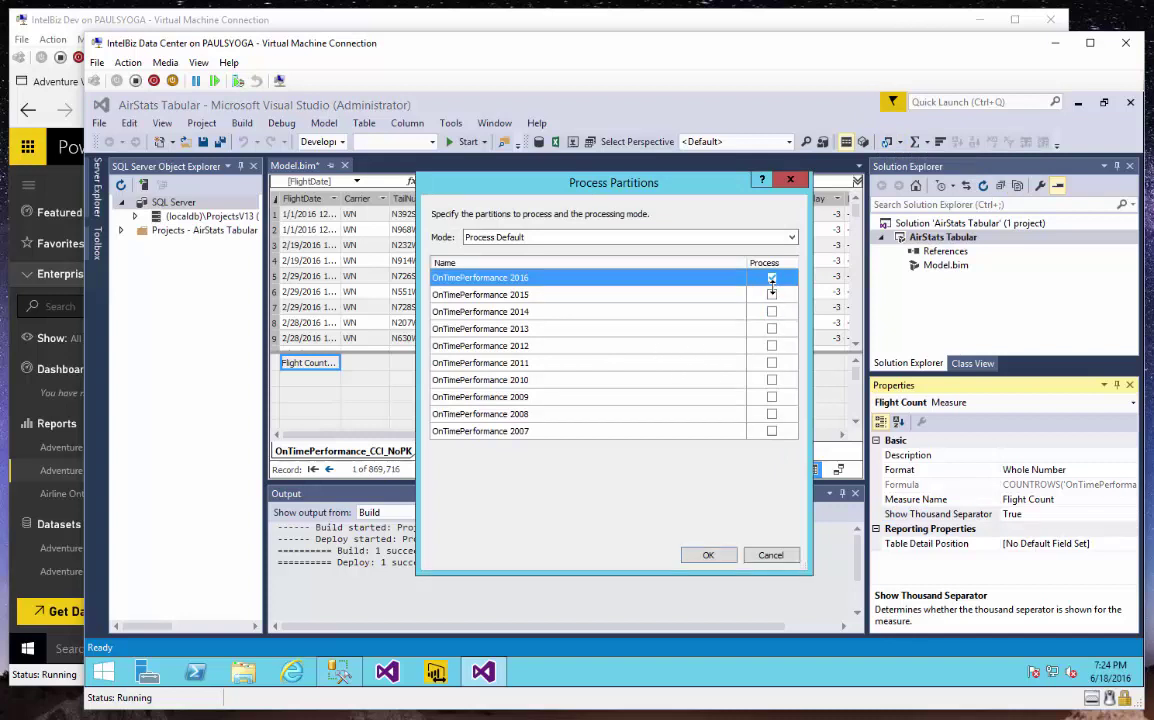
click(771, 277)
click(771, 294)
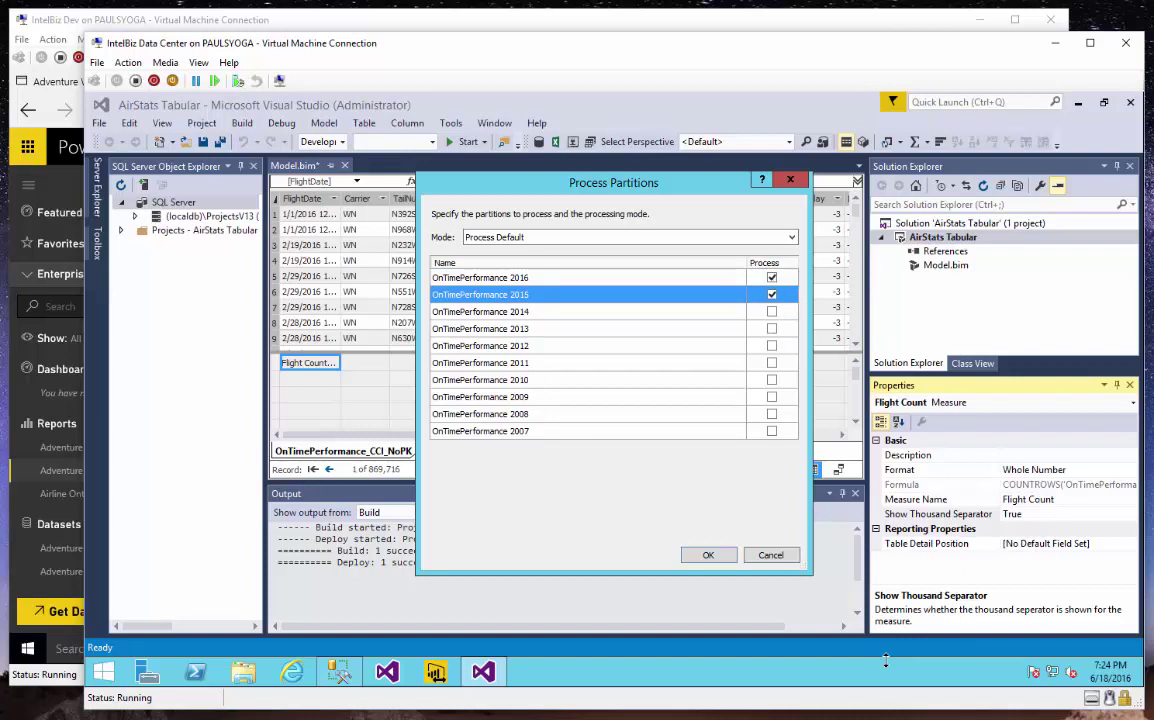
click(771, 295)
click(706, 555)
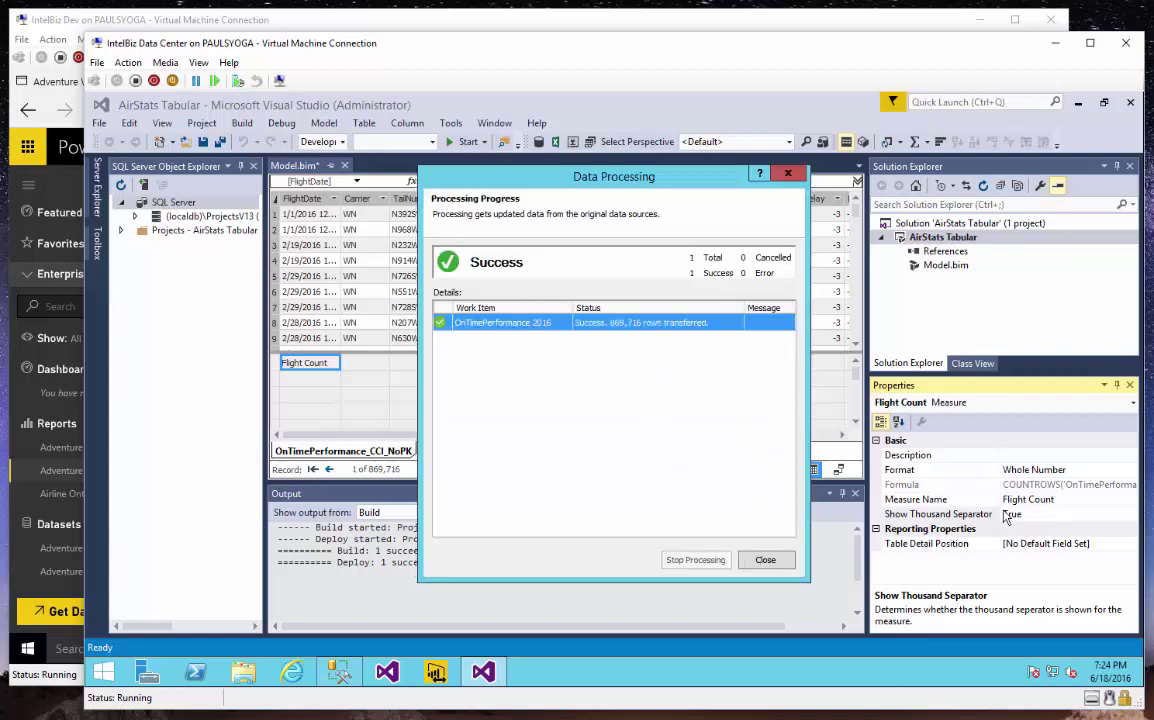
click(765, 560)
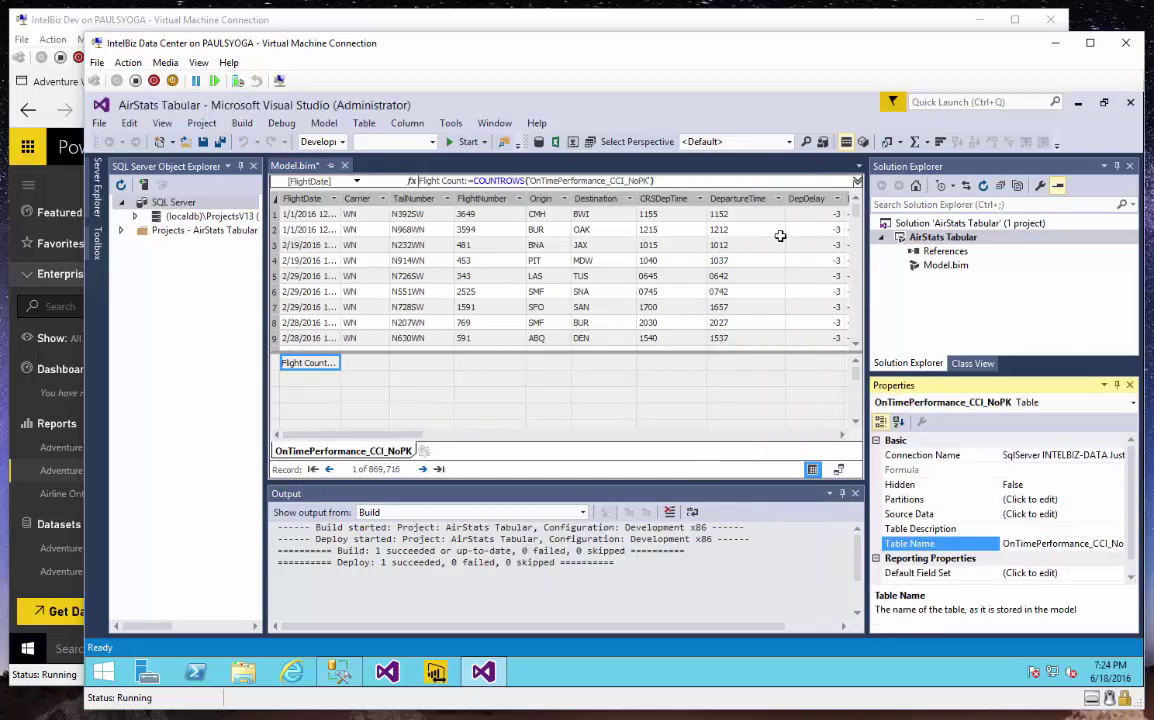
Bring SSMS forward and select the AirStats Tabular database in Object Explorer
click(338, 672)
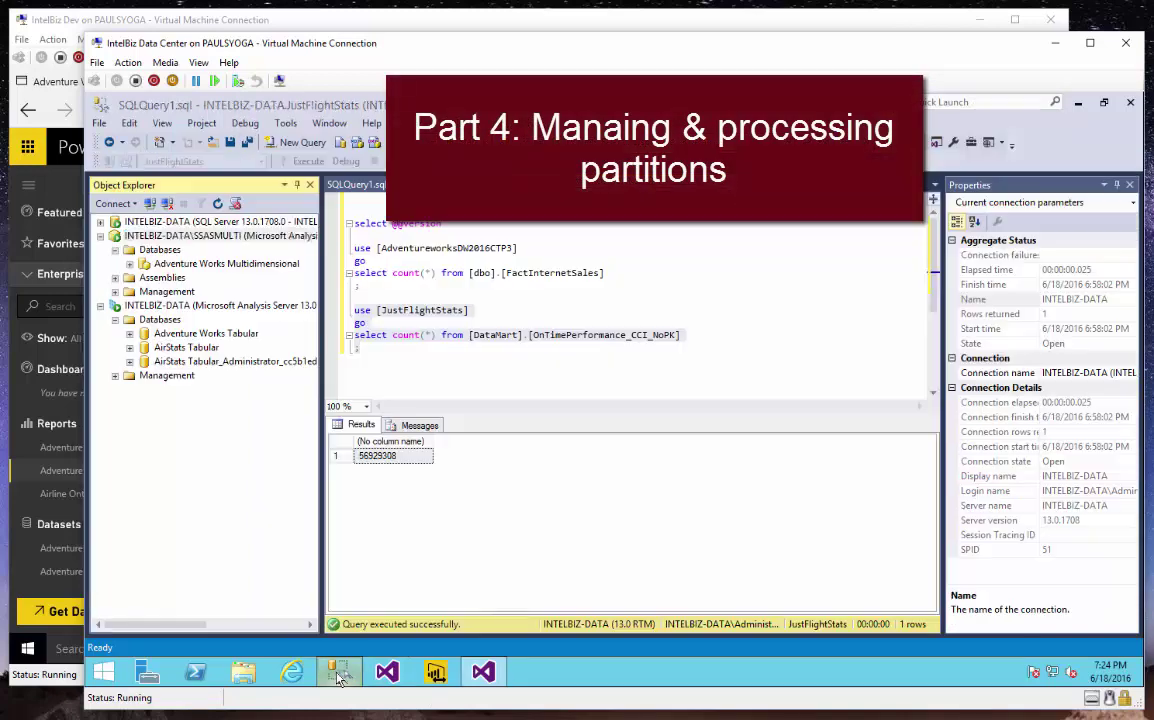
click(207, 350)
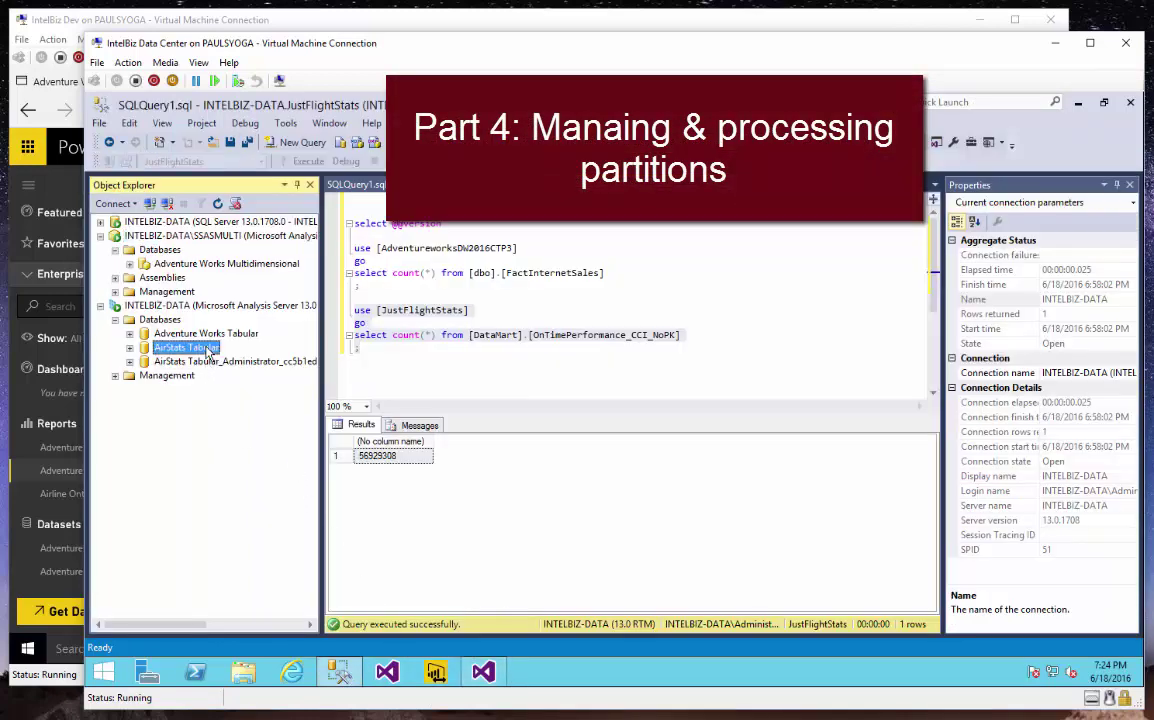